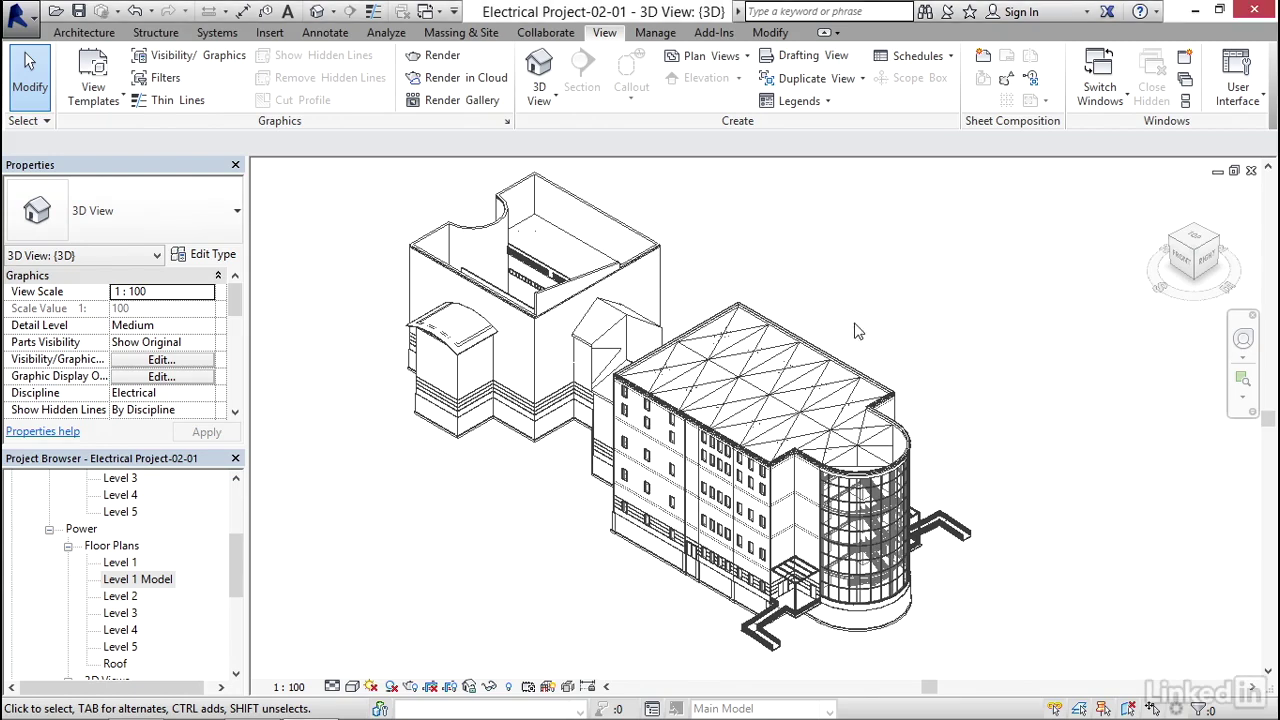
Open the Power Level 1 floor plan and zoom in on its upper-left rooms.
middle_click_drag(855, 330, 799, 306)
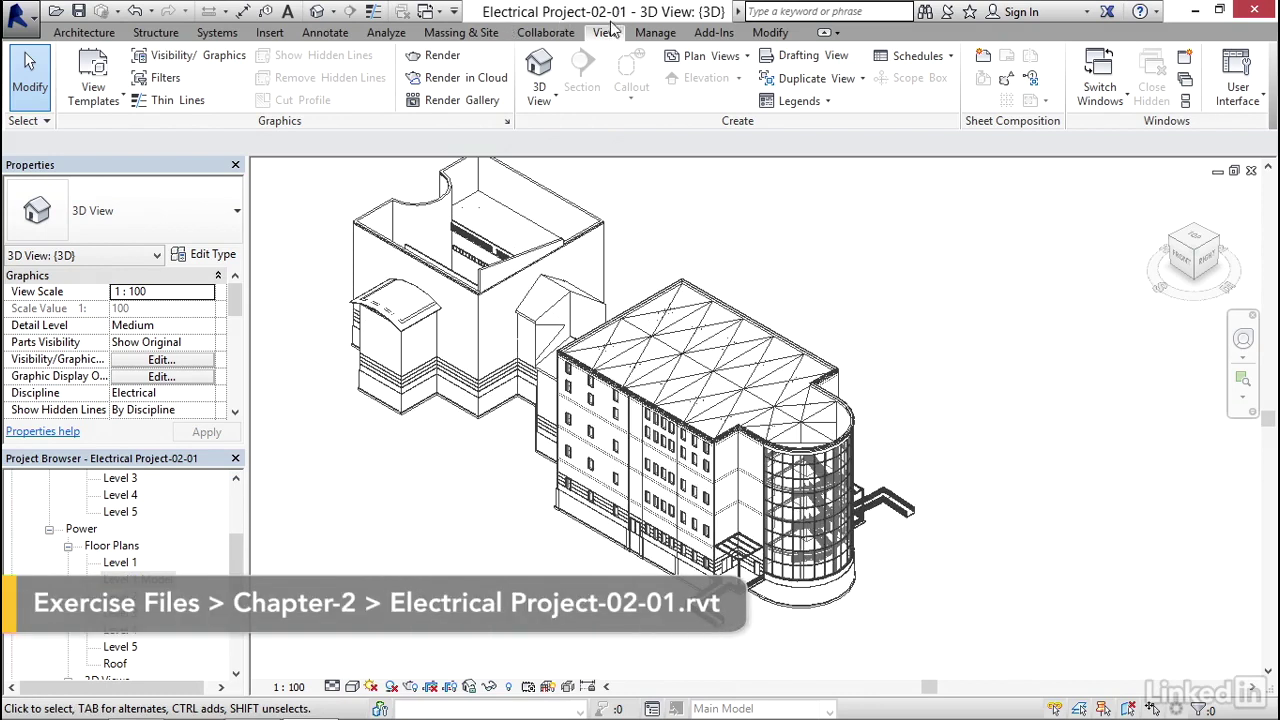
mouse_move(236, 555)
left_mouse_down()
mouse_move(238, 508)
mouse_move(238, 562)
left_mouse_up()
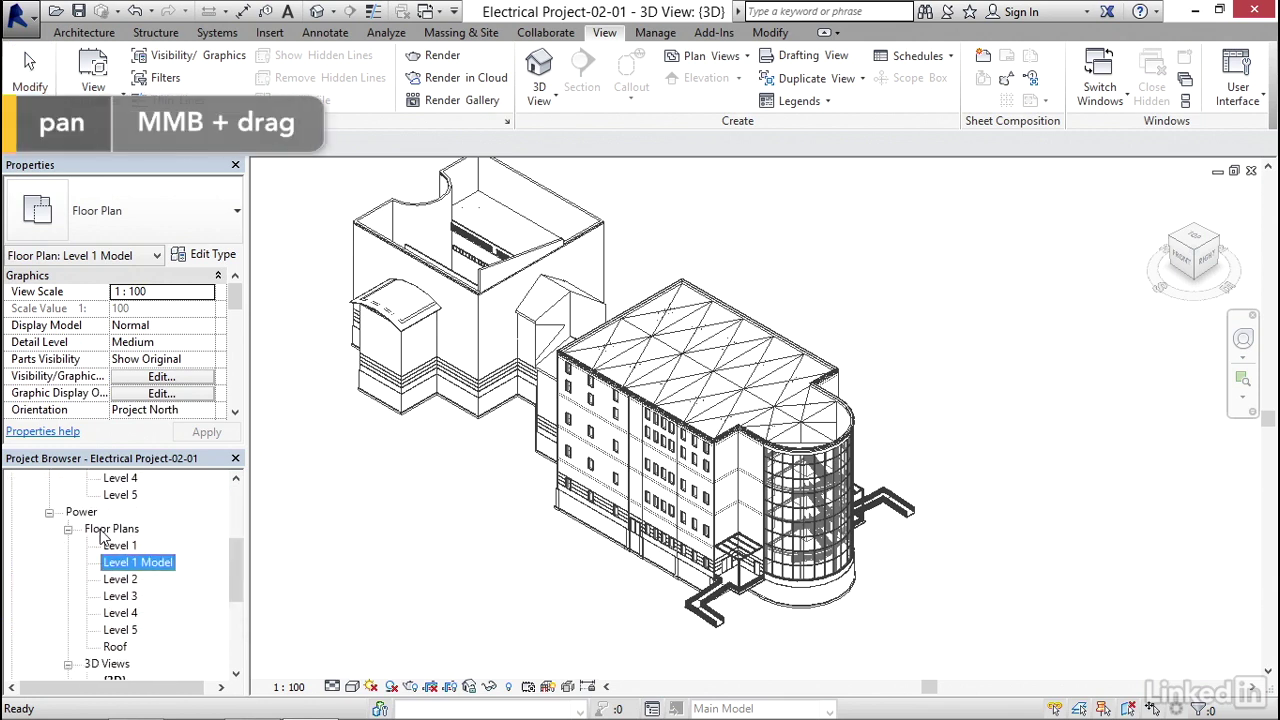
double_click(118, 548)
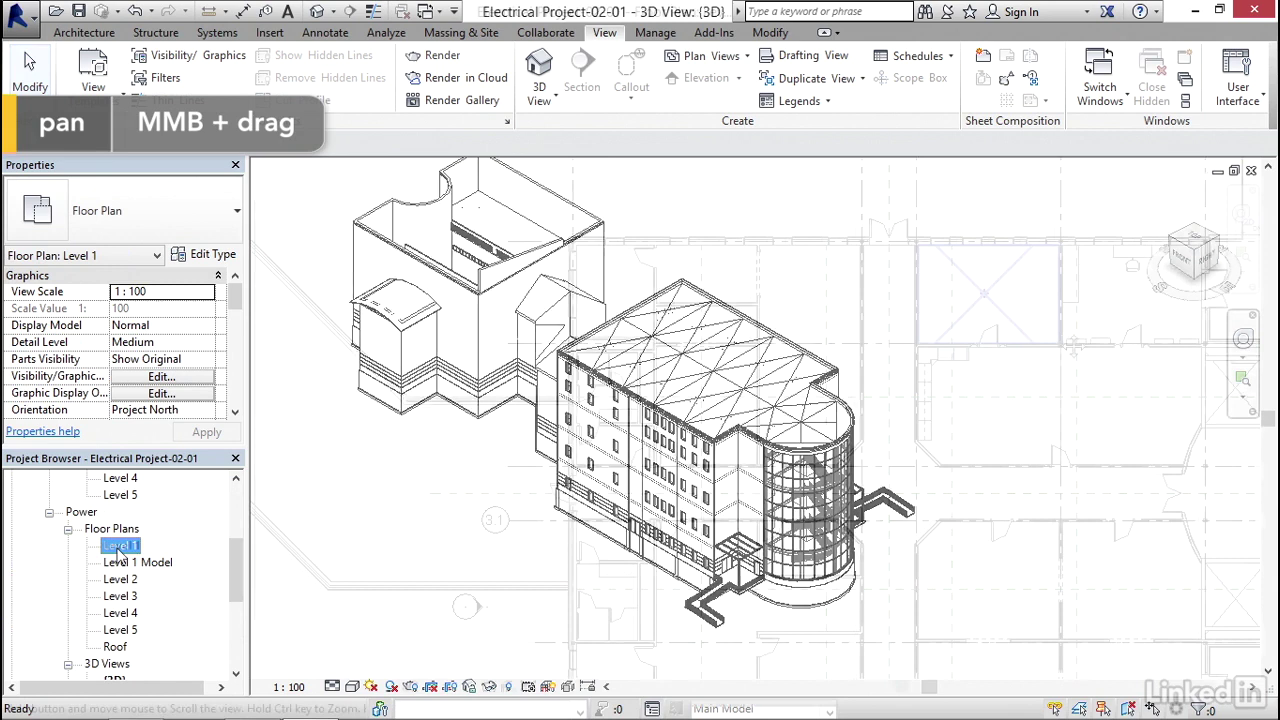
mouse_move(710, 275)
middle_mouse_down()
mouse_move(620, 295)
mouse_move(614, 323)
middle_mouse_up()
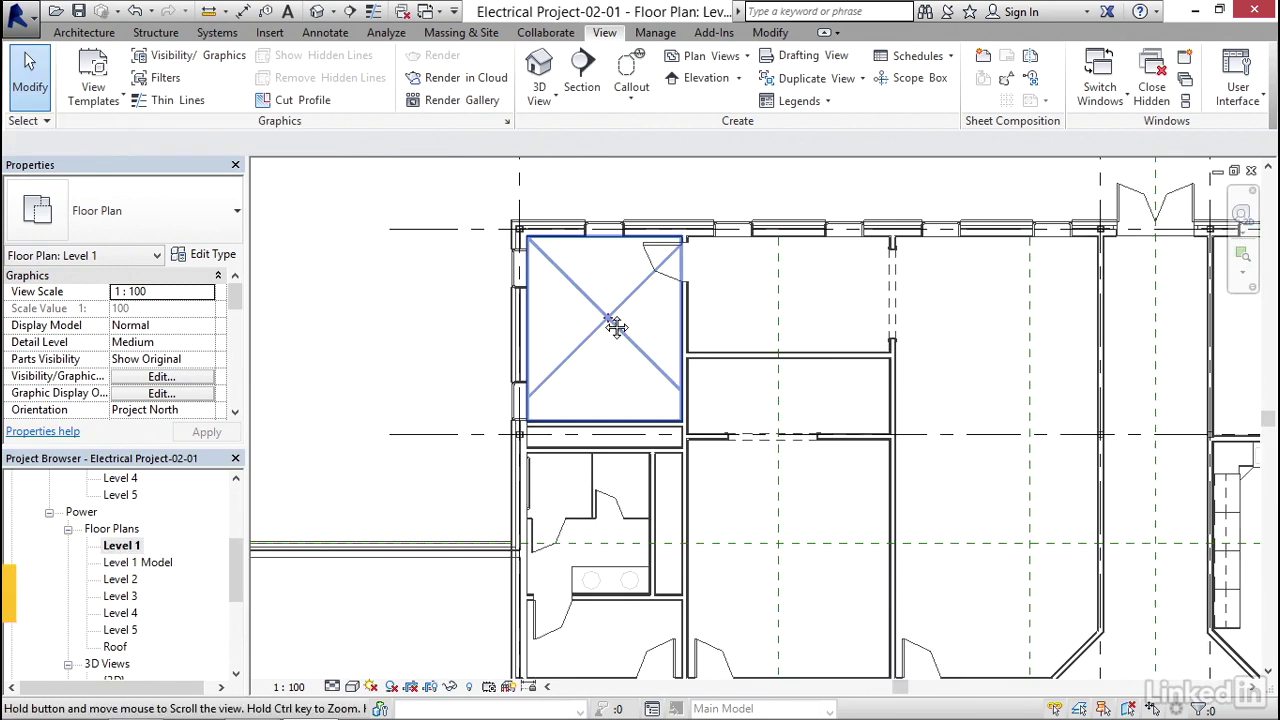
scroll(360, 316, "up", 2)
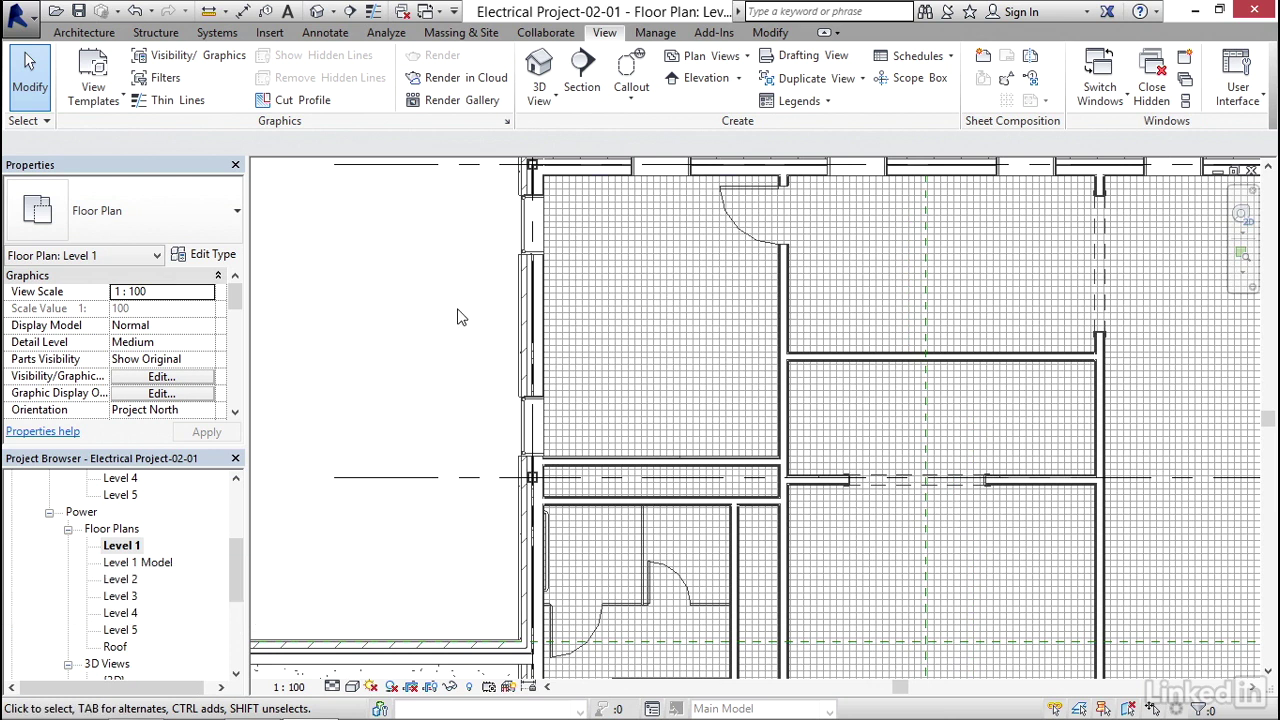
middle_click_drag(460, 316, 450, 338)
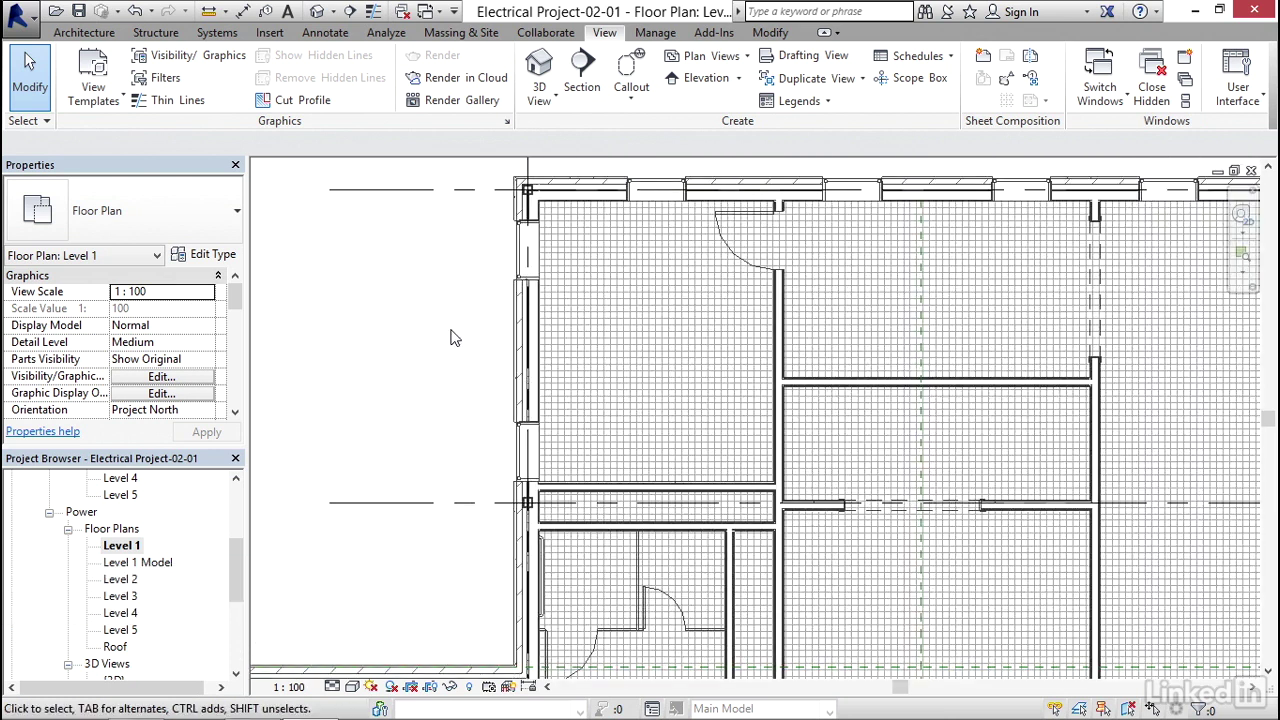
Turn off the Floors projection surface pattern in Visibility/Graphic Overrides (VG).
key("v")
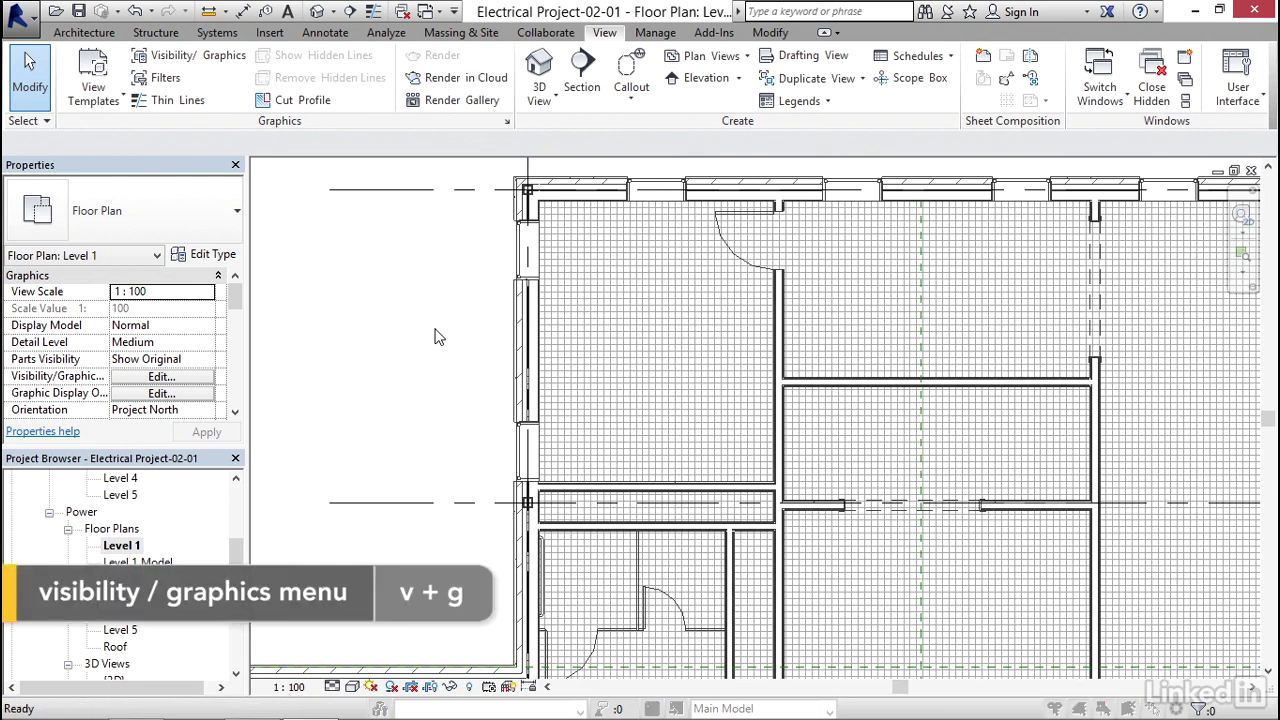
key("g")
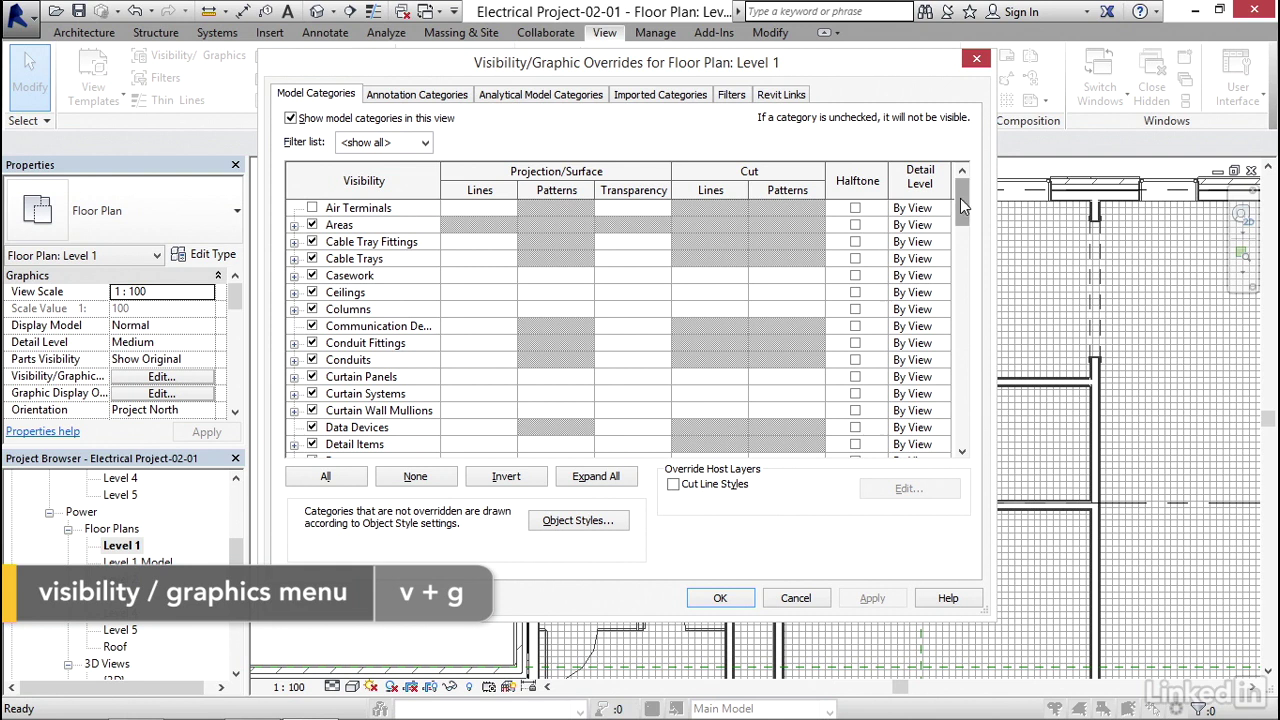
left_click_drag(960, 198, 957, 263)
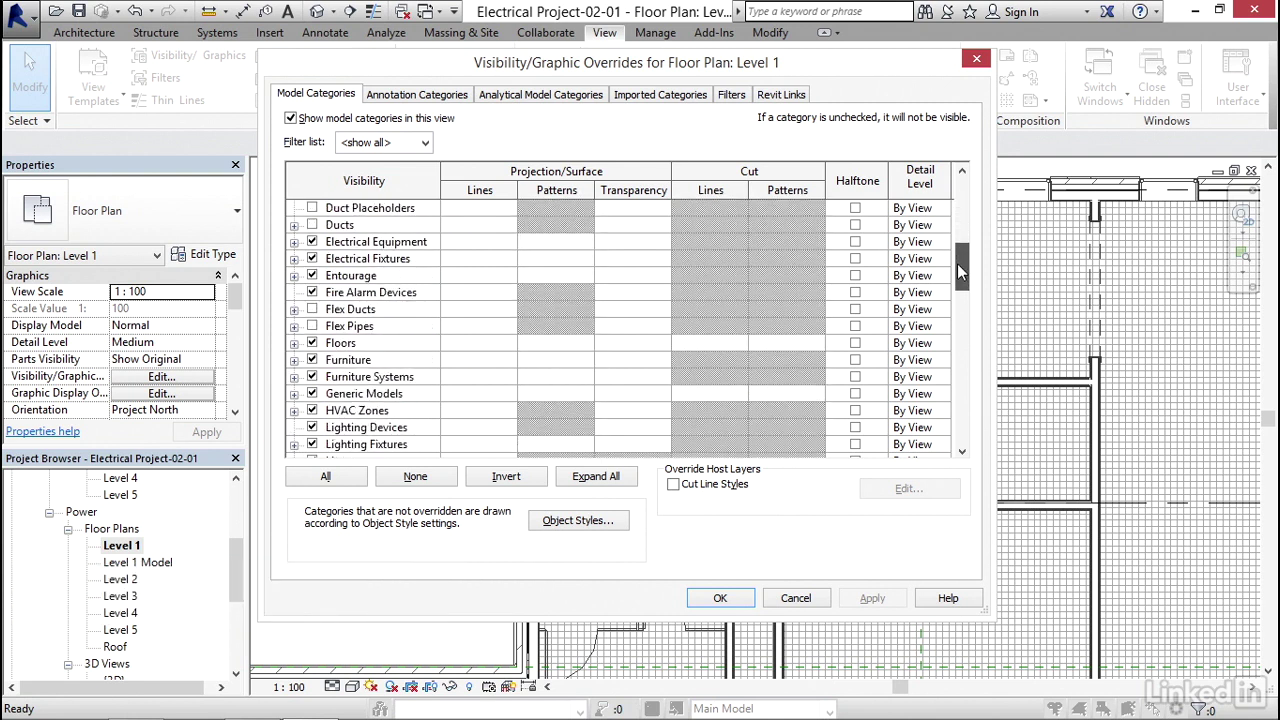
left_click(348, 349)
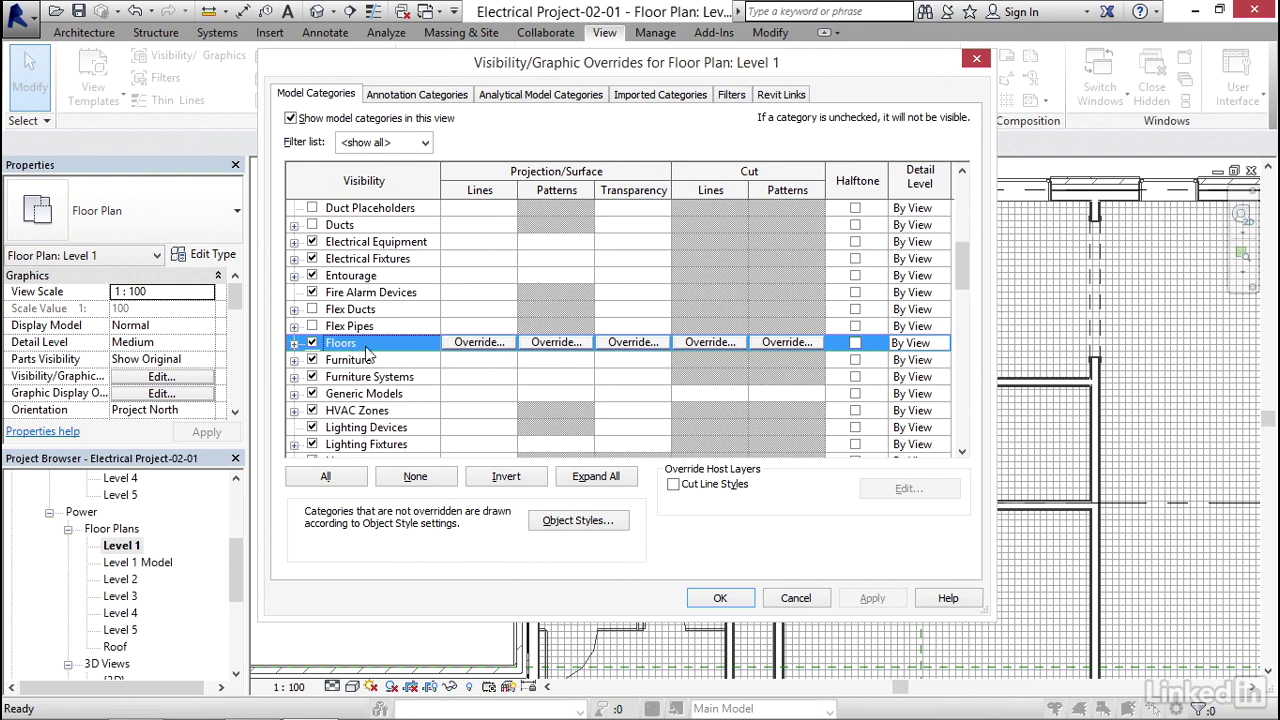
left_click(549, 345)
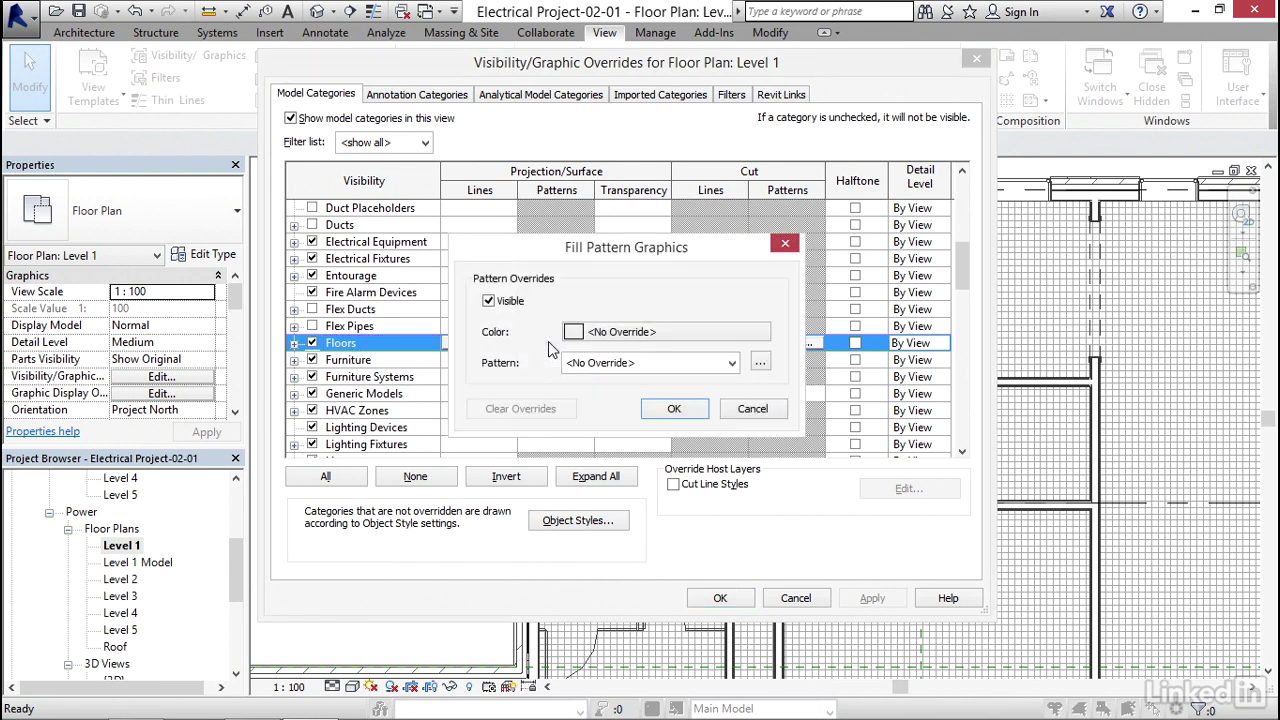
left_click(489, 301)
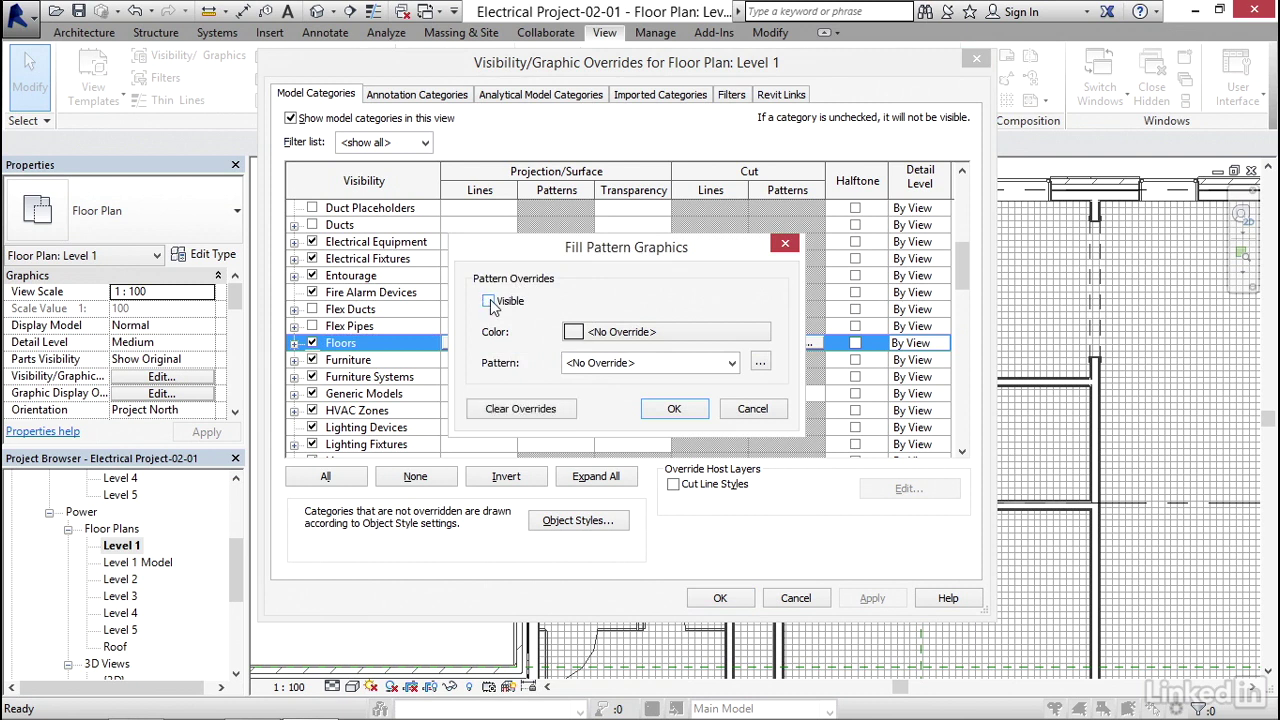
left_click(674, 408)
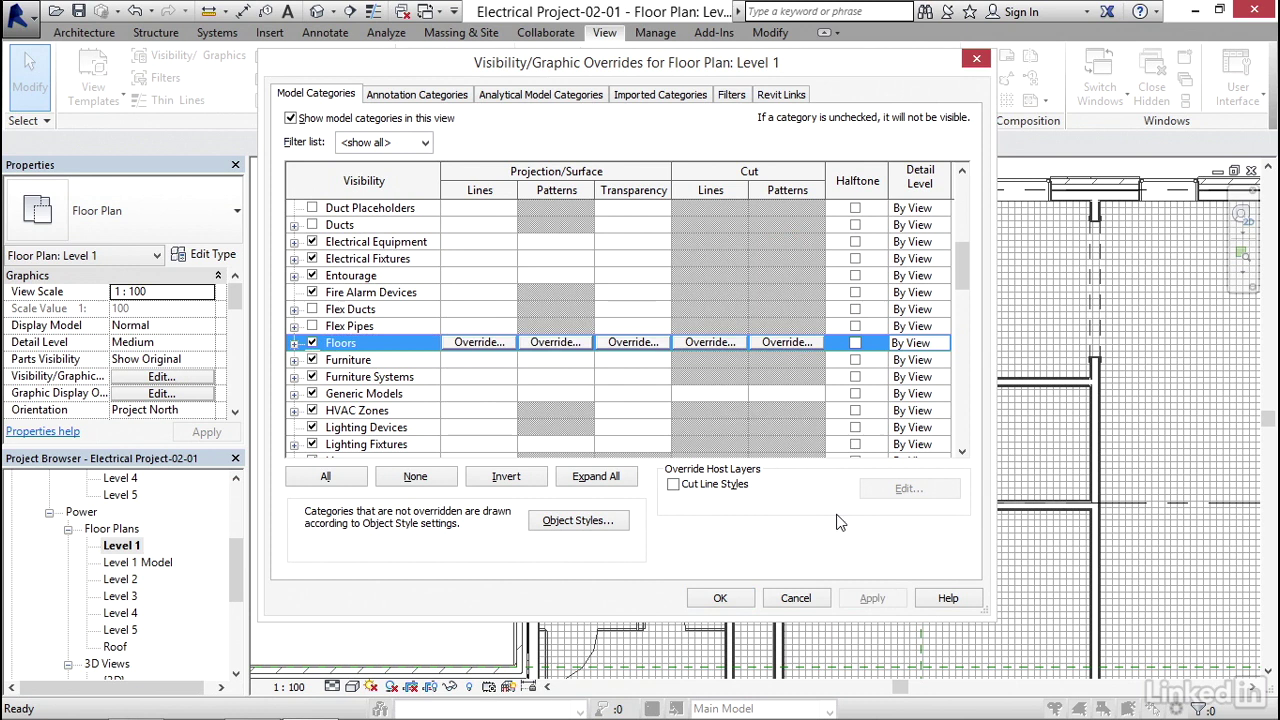
left_click(720, 598)
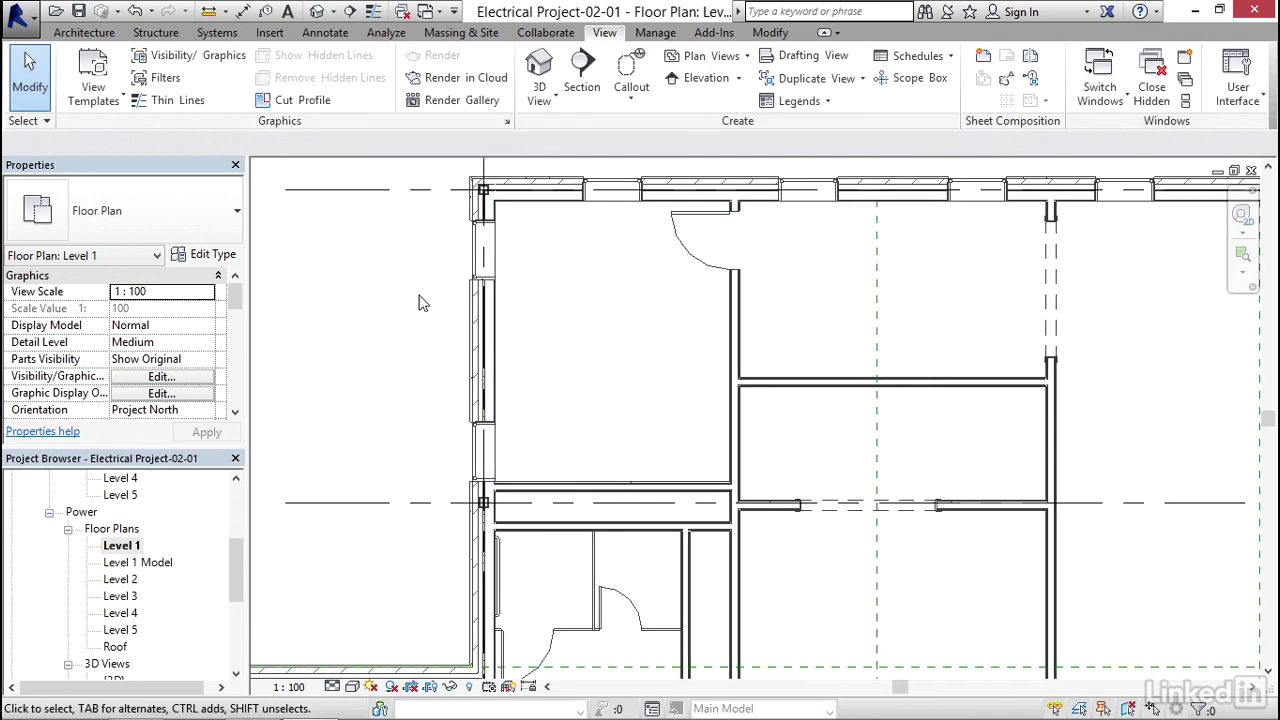
Switch to the Systems ribbon tab.
left_click(217, 33)
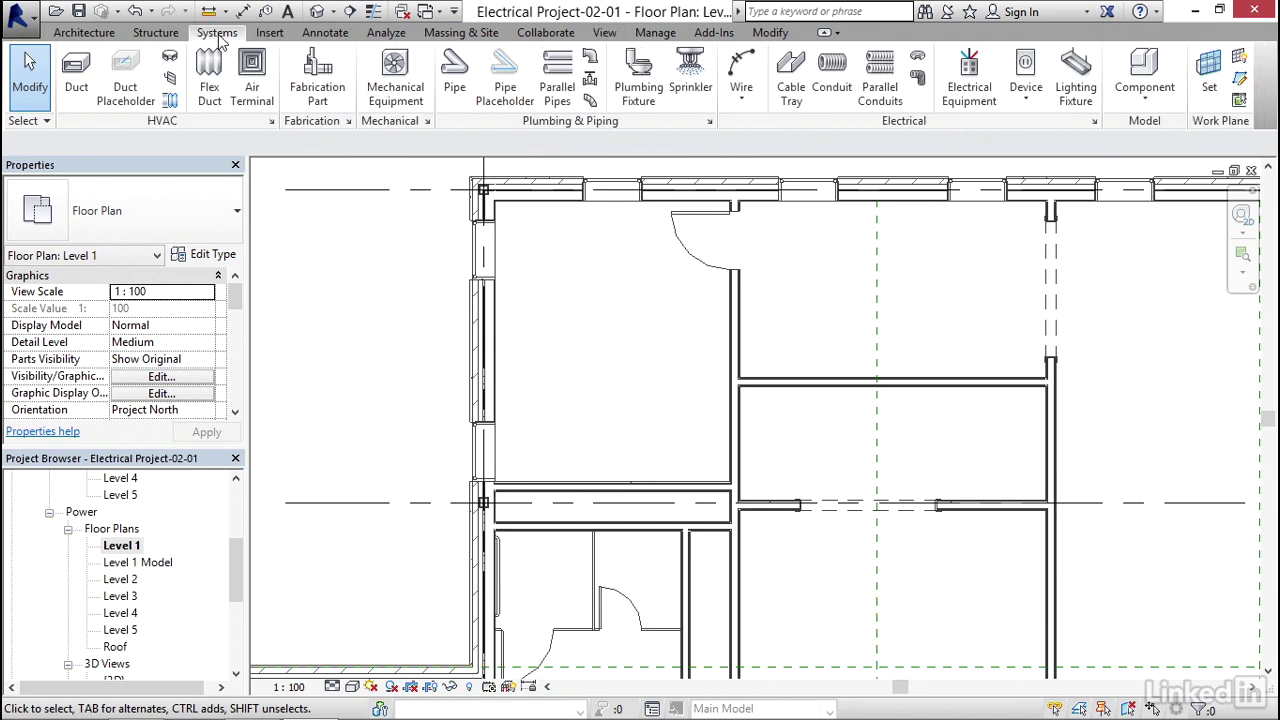
Place an M_Duplex Receptacle Standard on the upper-left room's wall, then end placement.
left_click(1028, 66)
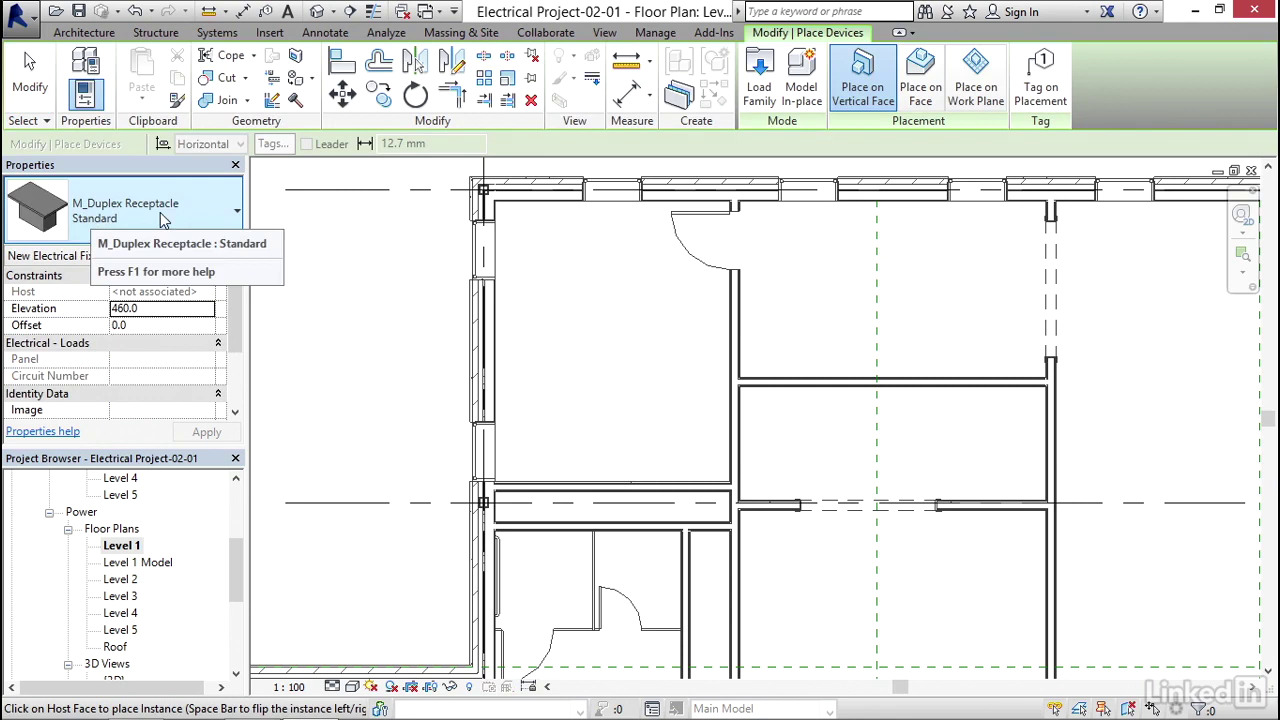
left_click(222, 222)
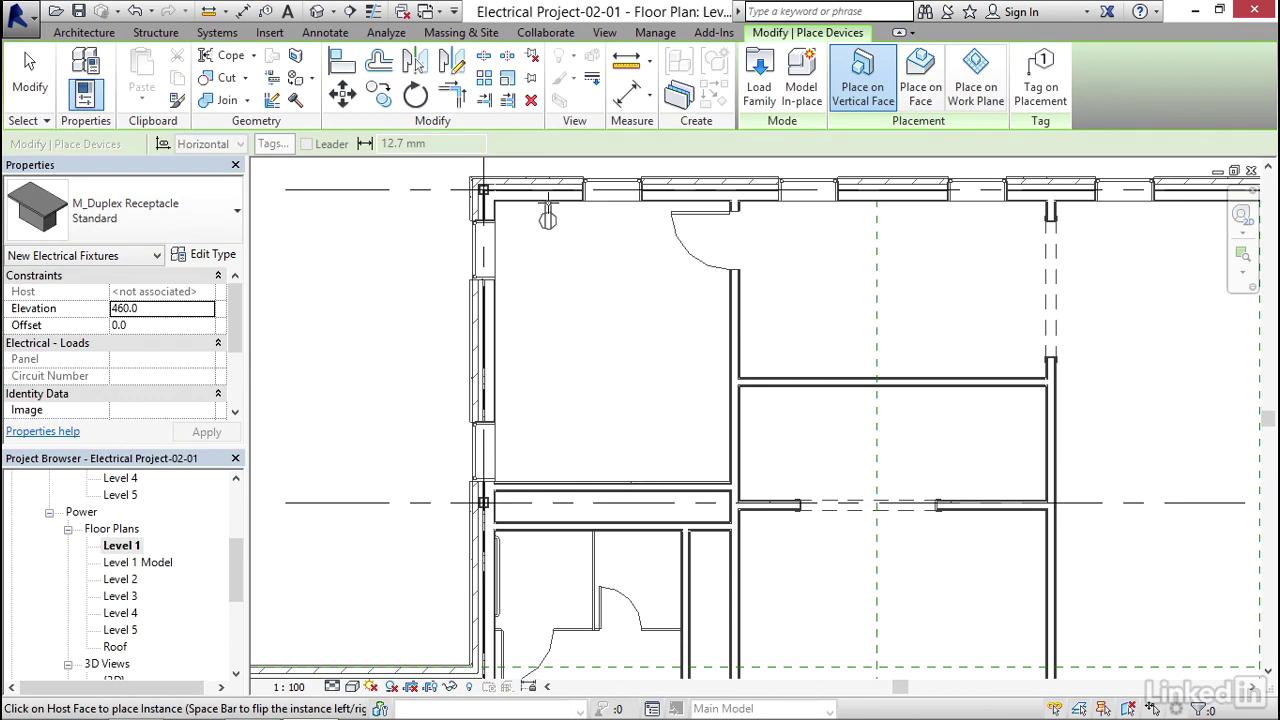
left_click(547, 205)
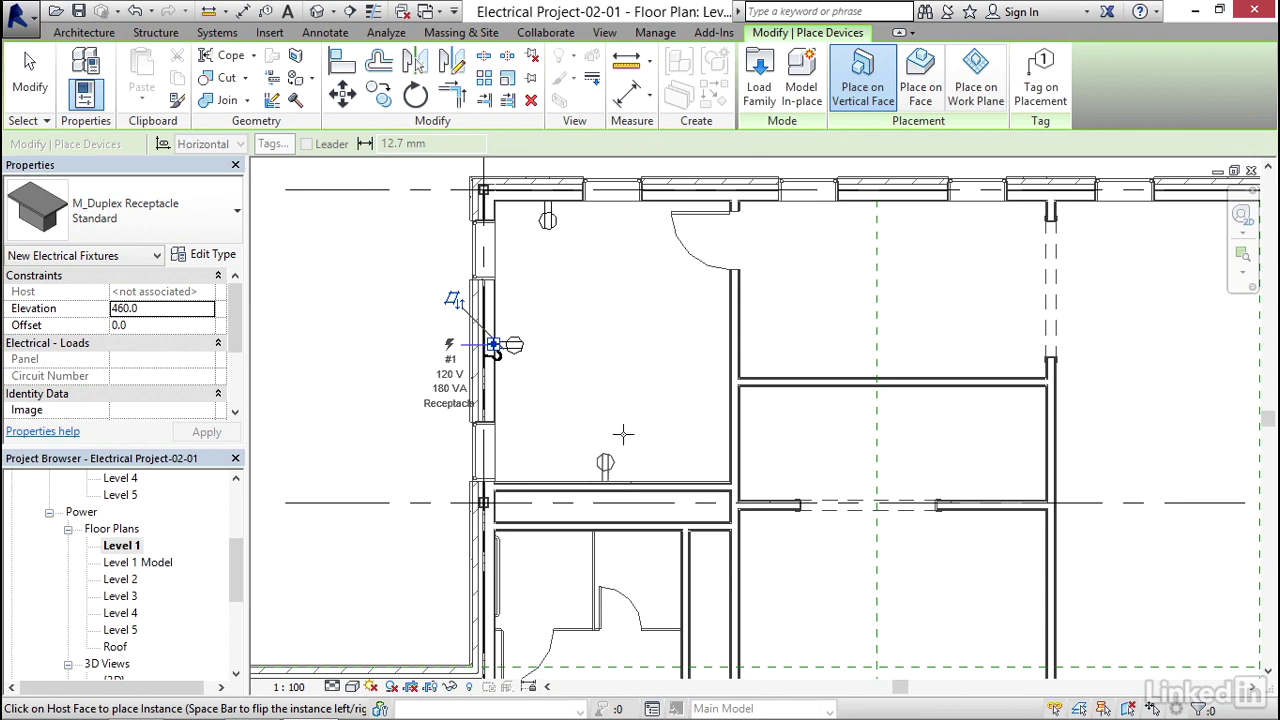
mouse_move(600, 370)
middle_mouse_down()
mouse_move(476, 332)
mouse_move(519, 352)
middle_mouse_up()
key("Escape")
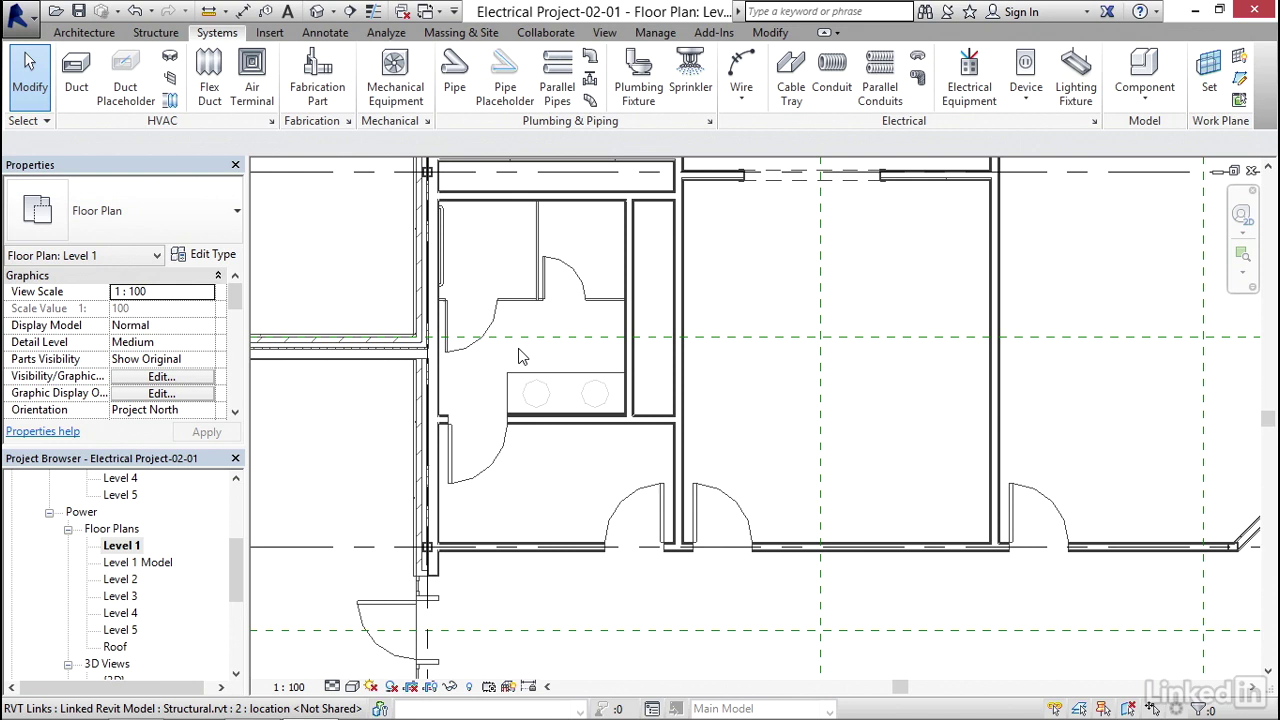
Place a GFCI receptacle at elevation 1219 on the restroom sink counter wall.
left_click(1025, 68)
left_click(198, 224)
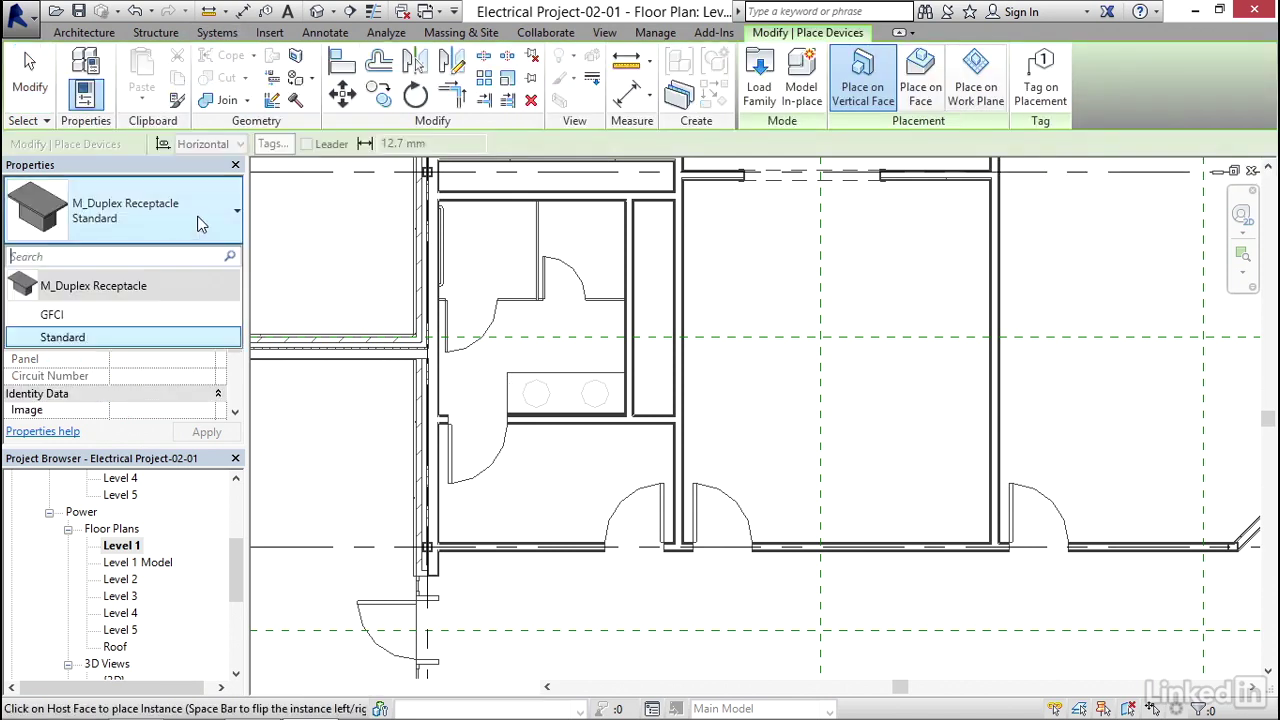
left_click(90, 316)
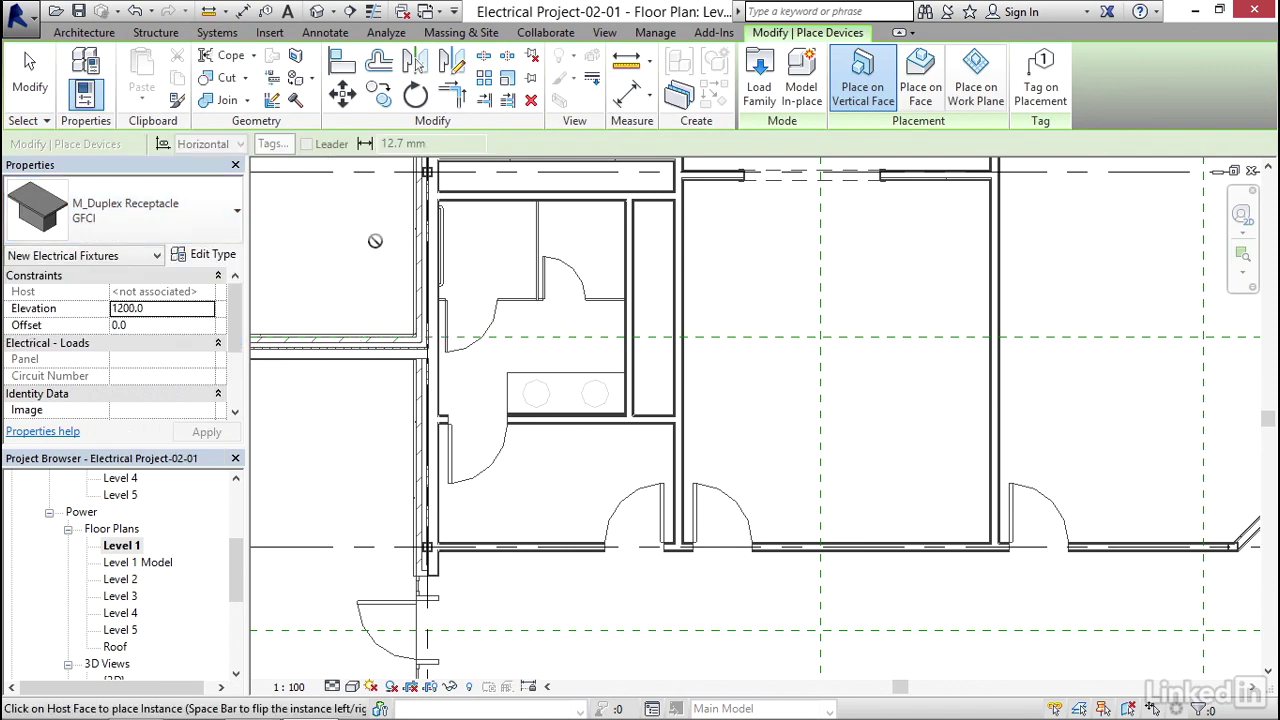
double_click(169, 310)
type("1")
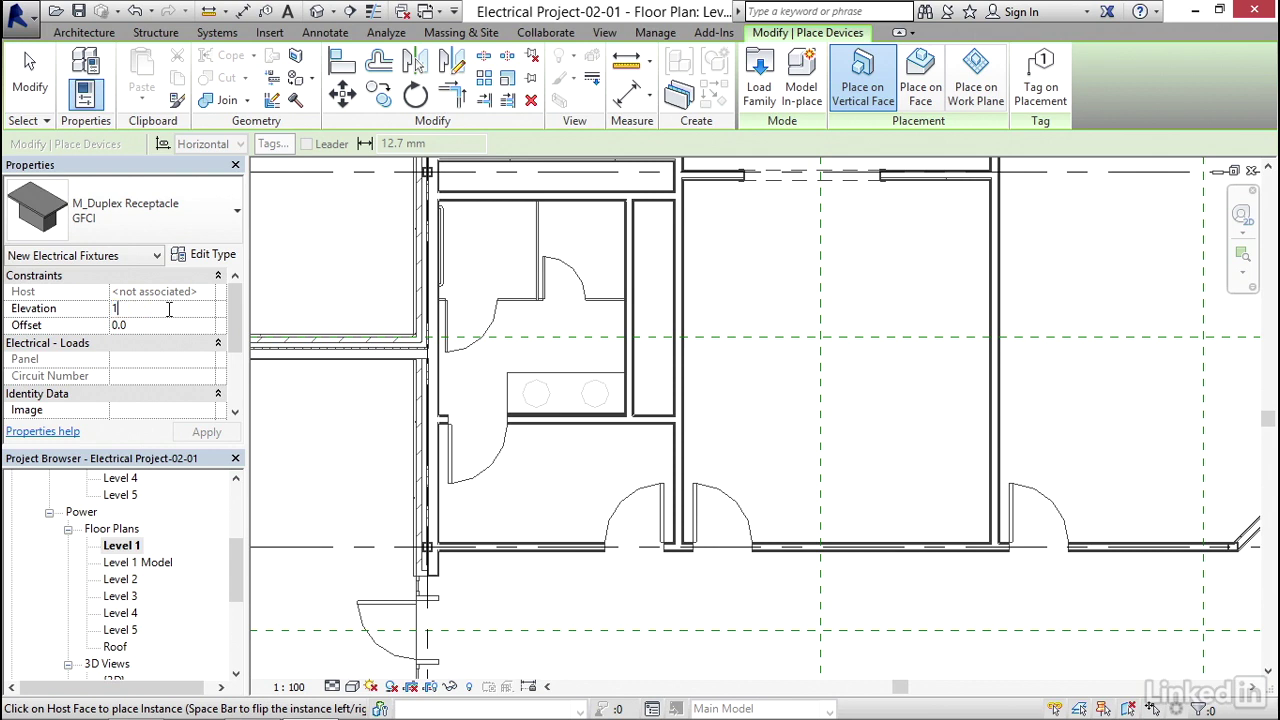
type("219")
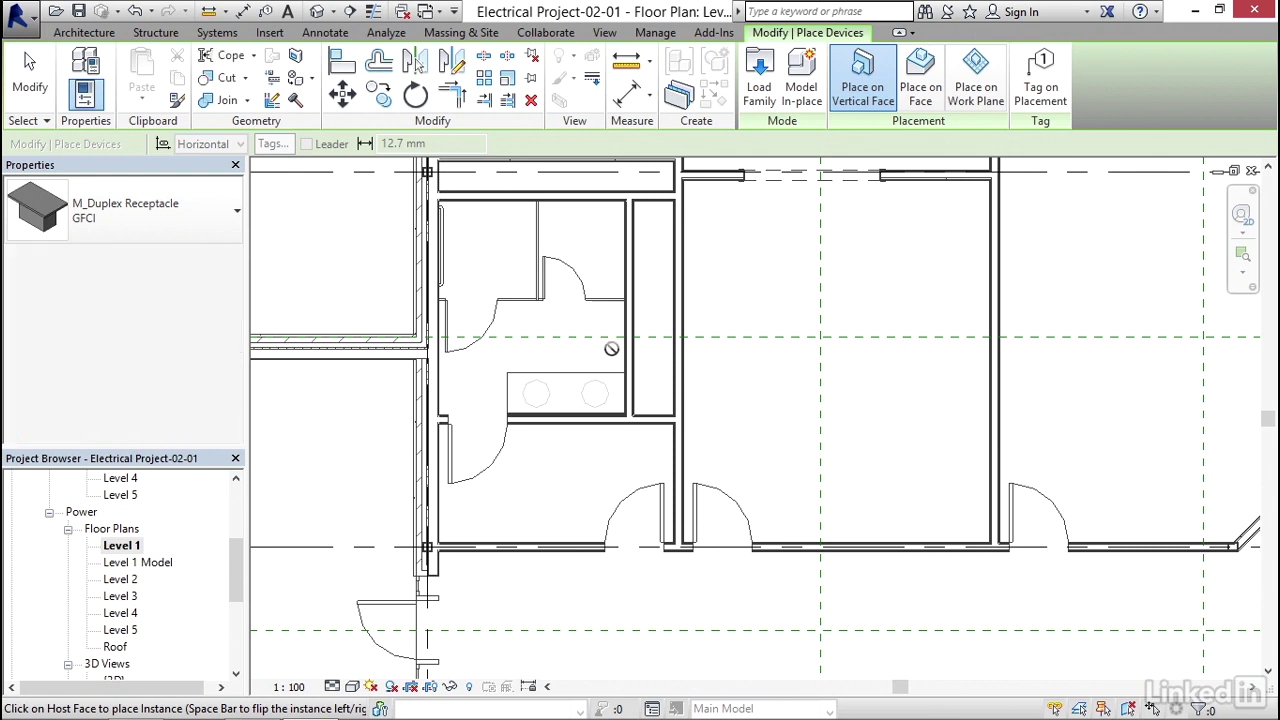
middle_click_drag(608, 349, 596, 305)
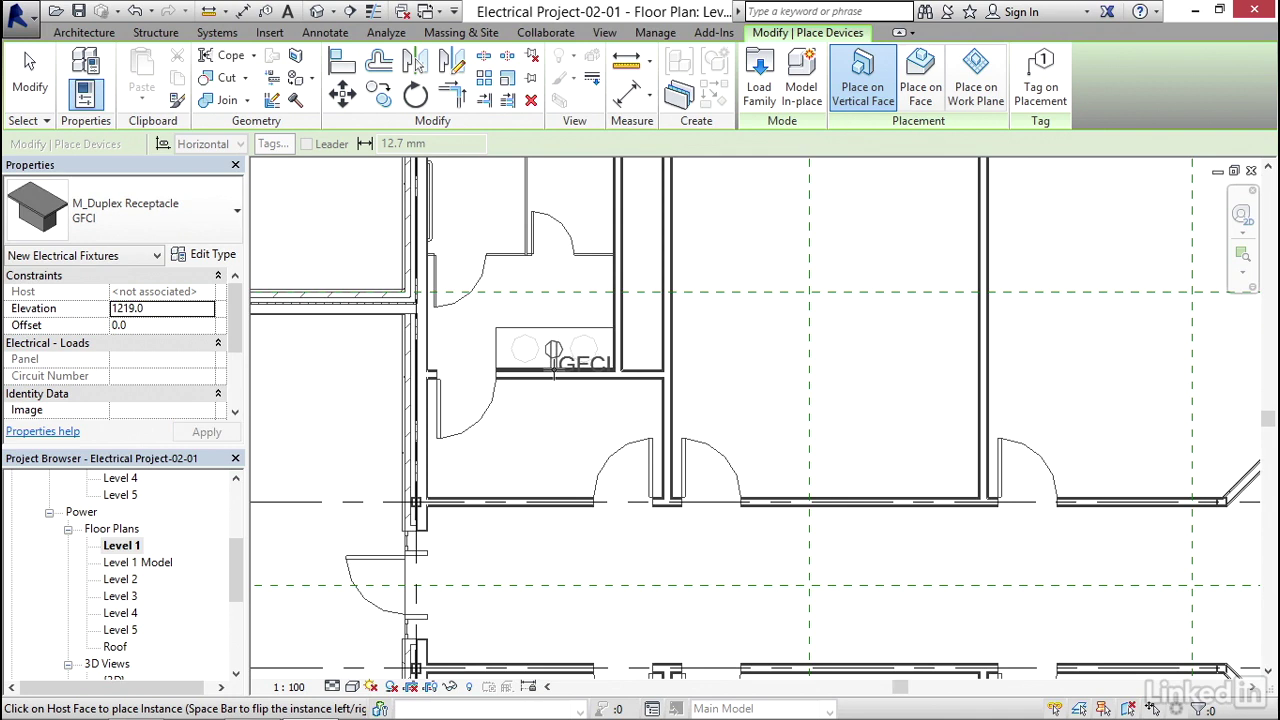
left_click(553, 370)
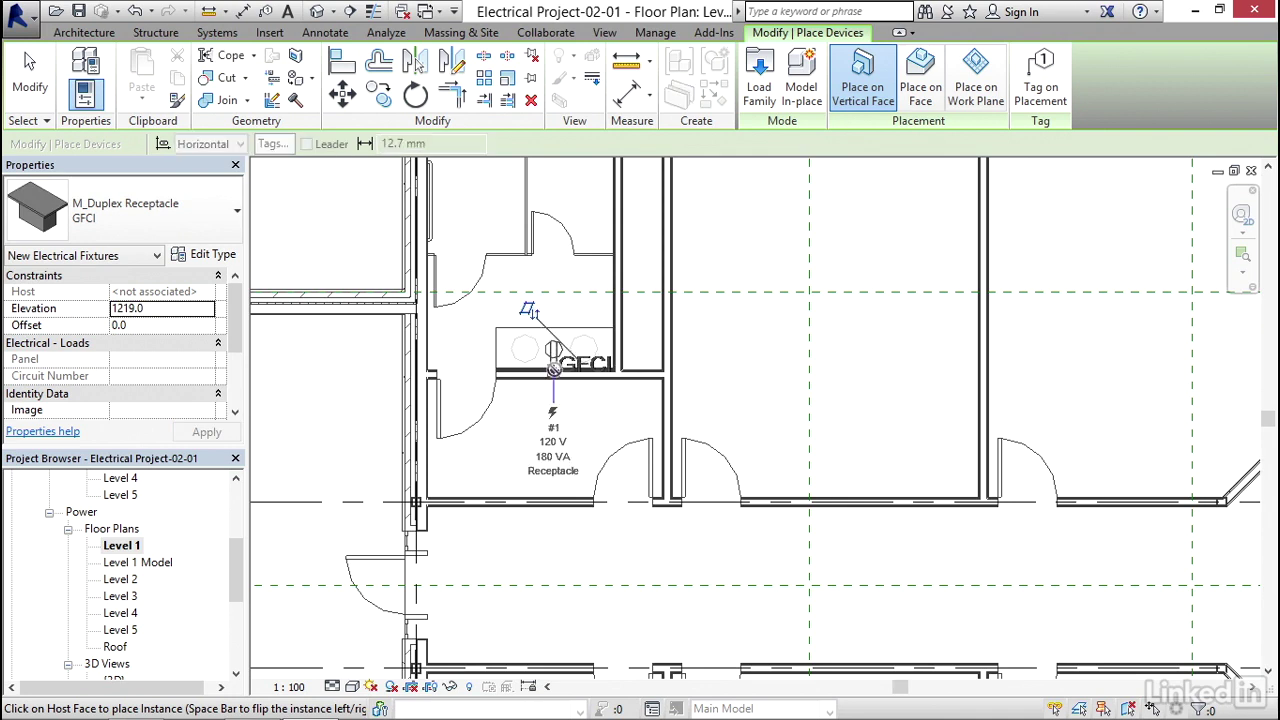
Place a Standard duplex receptacle on the wall below the GFCI, then end placement.
left_click(197, 212)
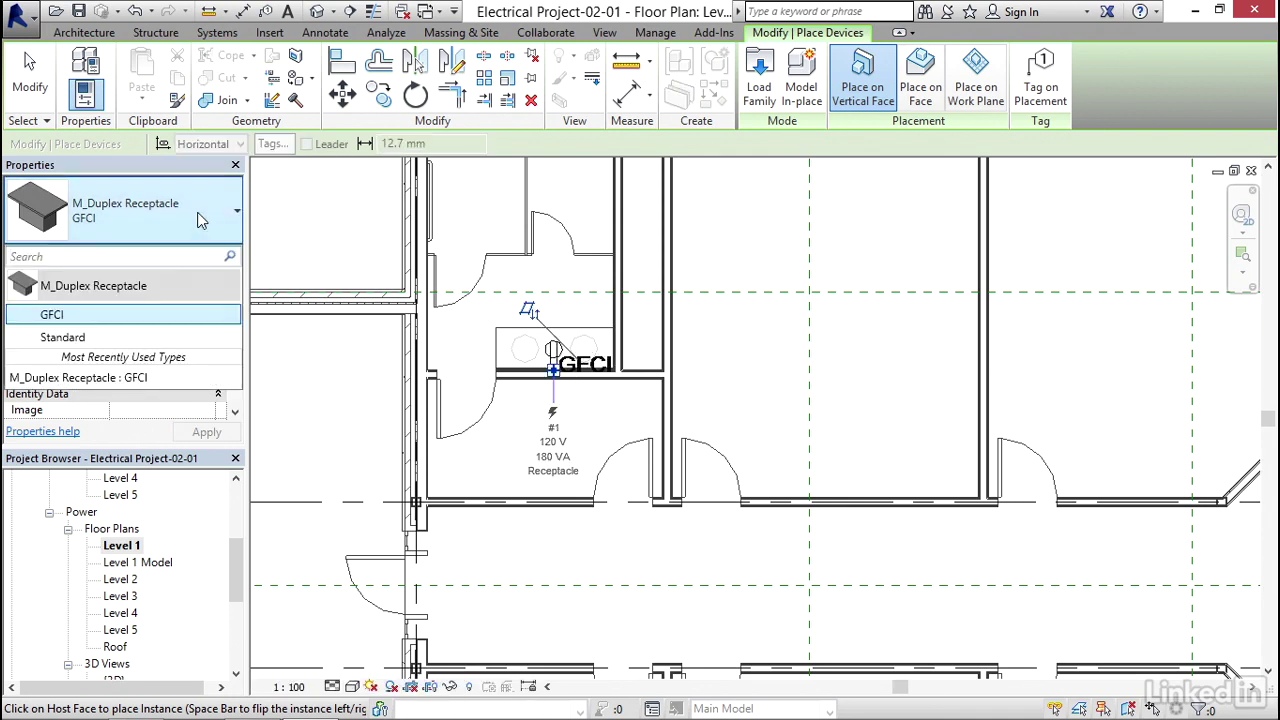
left_click(100, 337)
mouse_move(556, 437)
middle_mouse_down()
mouse_move(517, 328)
mouse_move(514, 400)
mouse_move(623, 296)
mouse_move(582, 410)
middle_mouse_up()
left_click(553, 325)
key("Escape")
key("Escape")
Zoom and pan the plan toward the rooms east of the restroom.
scroll(515, 370, "down", 3)
scroll(434, 509, "down", 2)
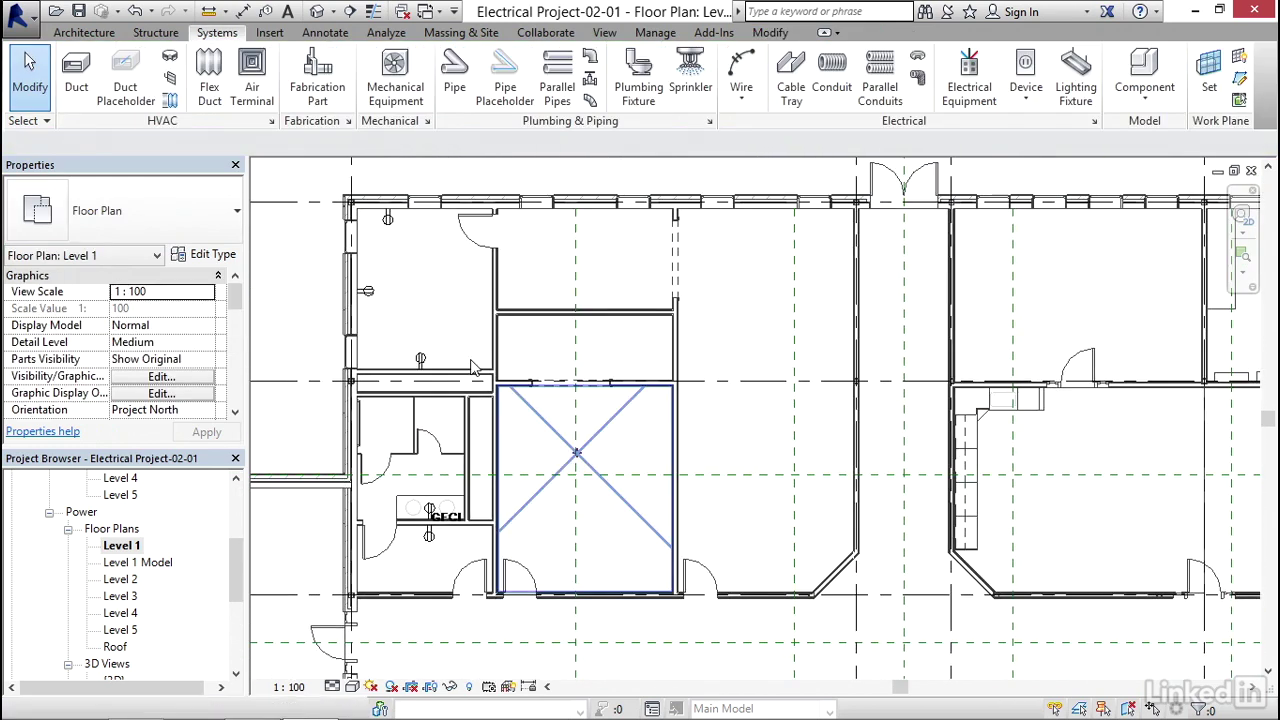
scroll(443, 320, "up", 2)
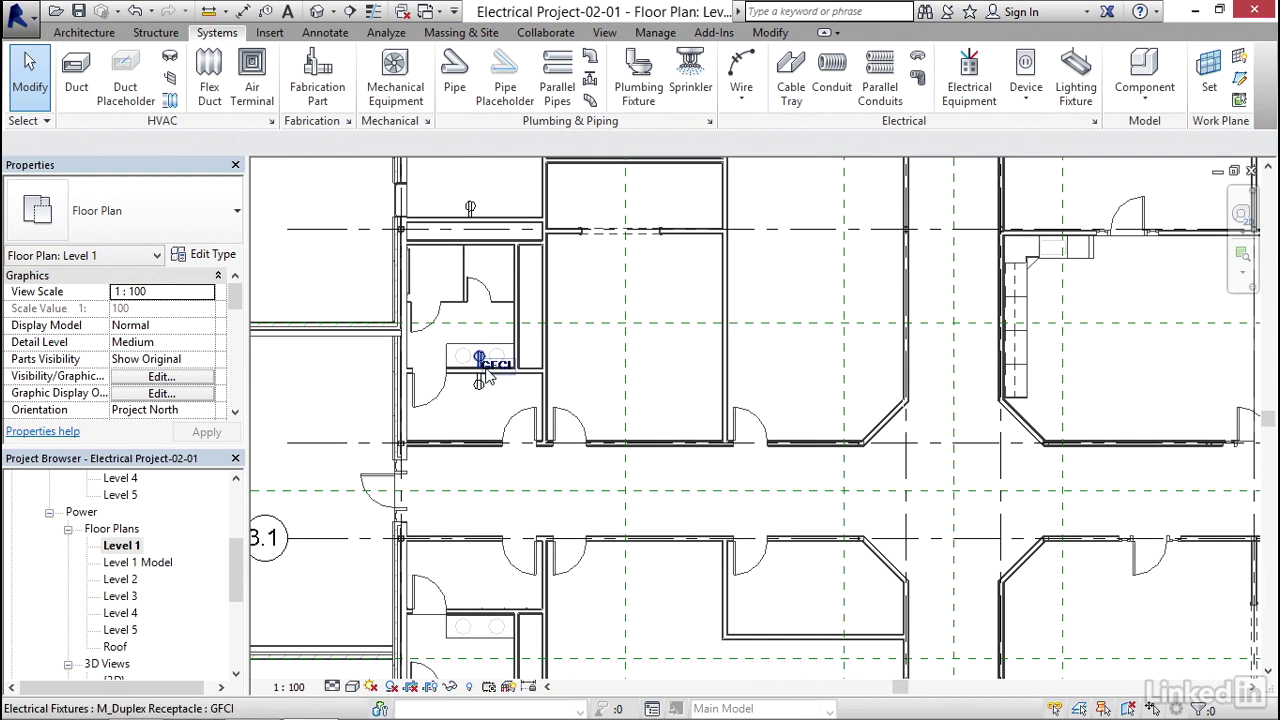
middle_click_drag(683, 298, 597, 343)
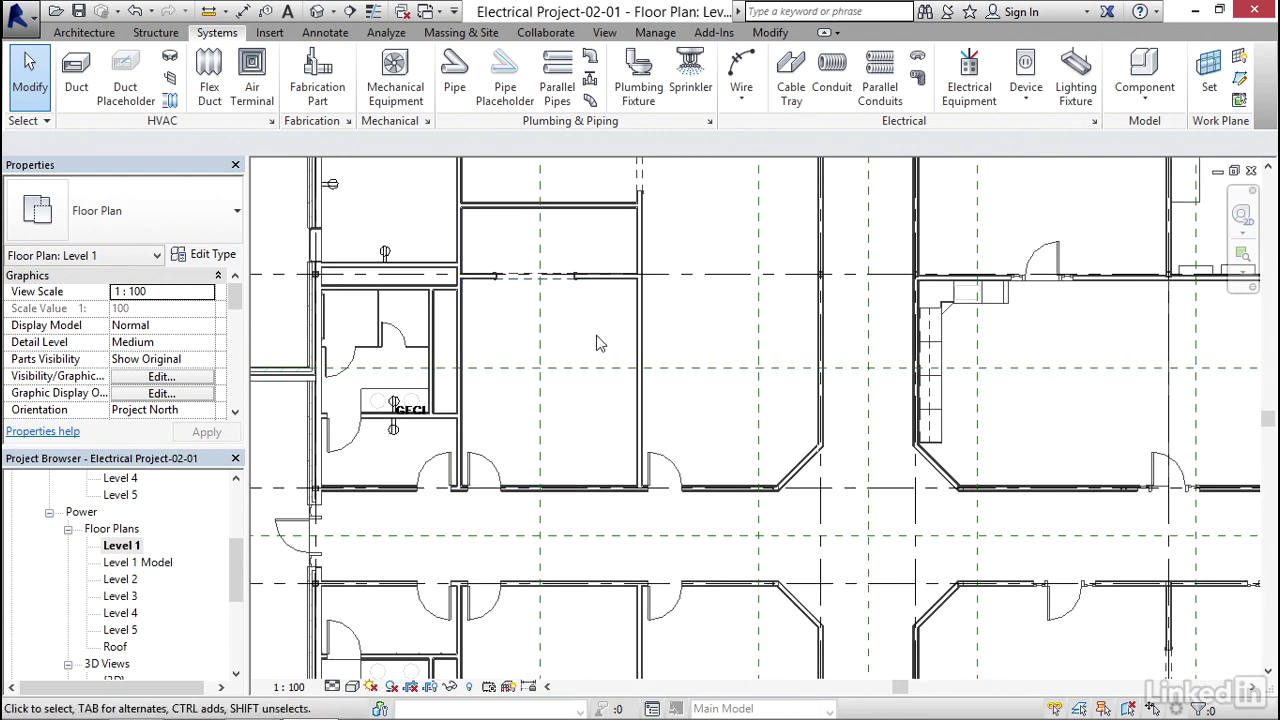
Place a standard duplex receptacle on a wall of the corridor room east of the restroom.
left_click(1025, 70)
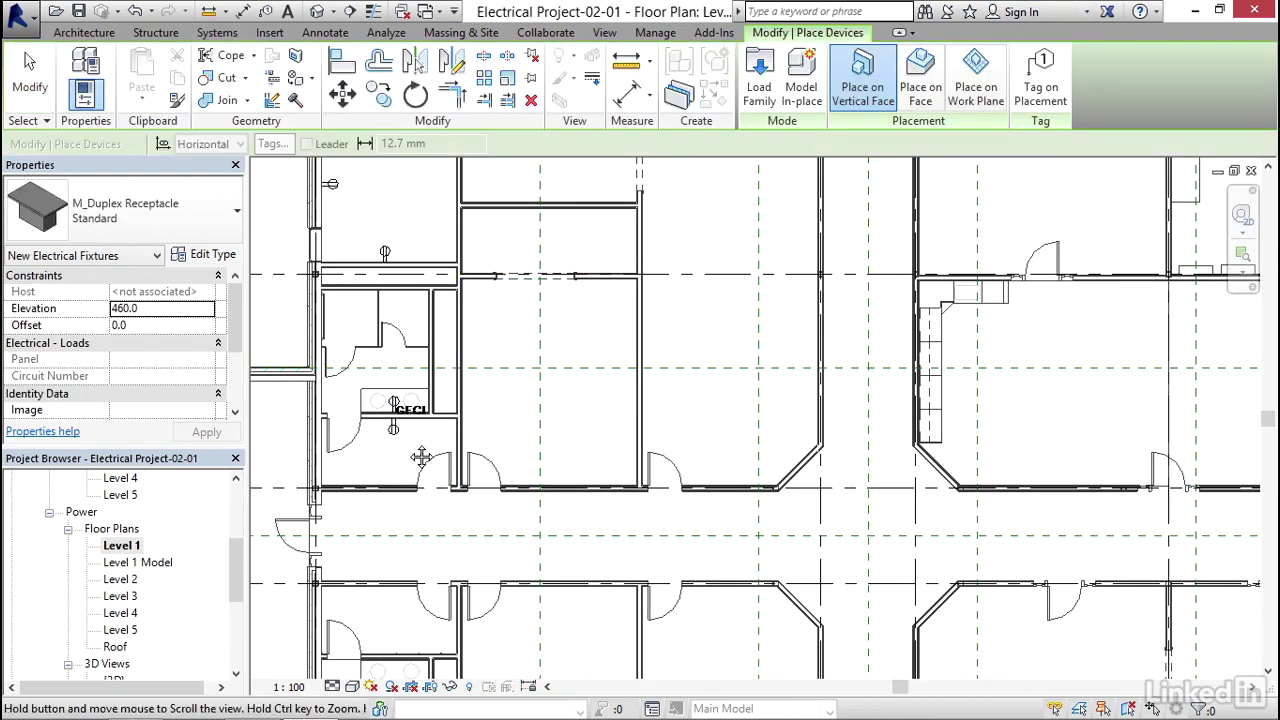
middle_click_drag(423, 451, 427, 417)
scroll(497, 309, "up", 1)
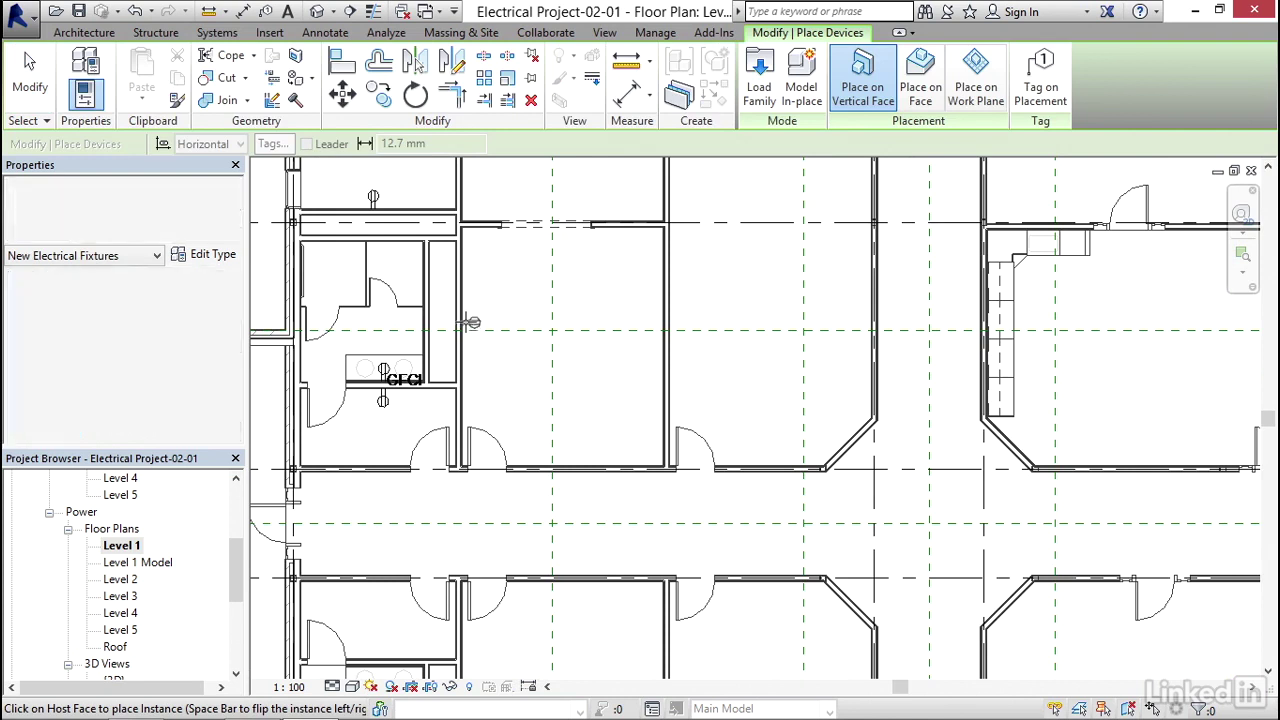
left_click(468, 318)
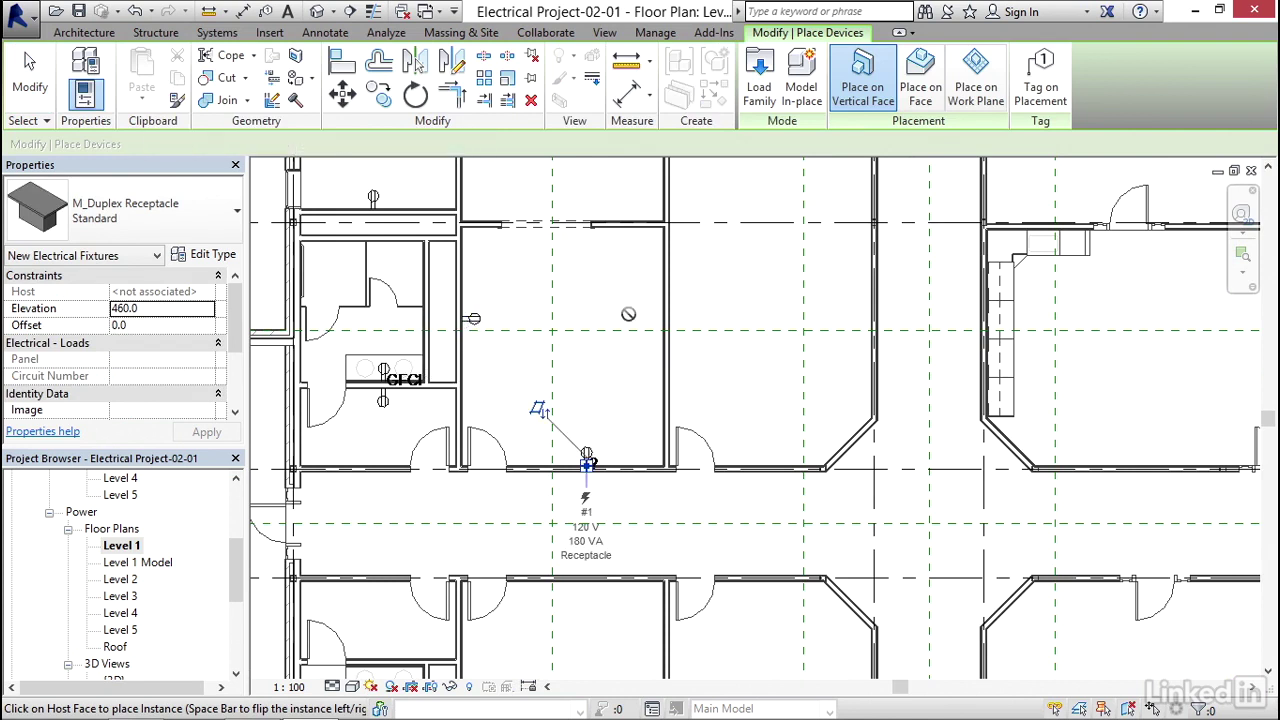
mouse_move(660, 308)
middle_mouse_down()
mouse_move(505, 410)
mouse_move(500, 435)
middle_mouse_up()
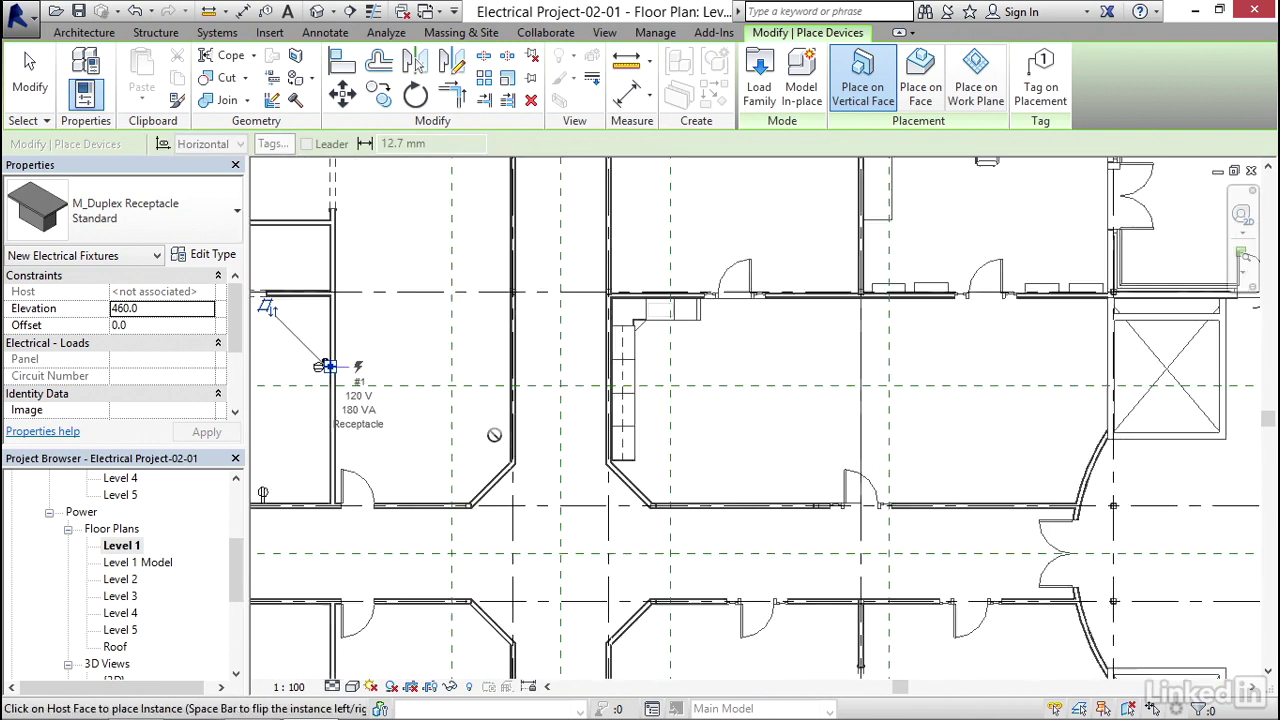
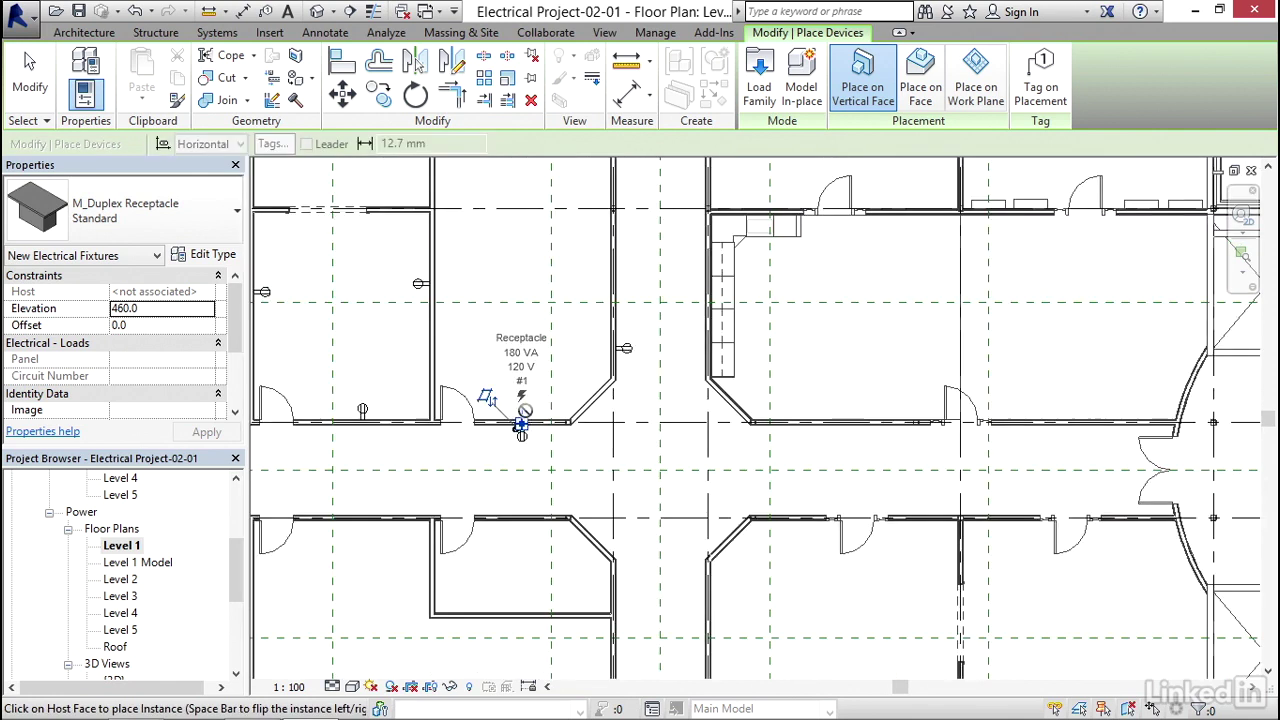
Place two more standard duplex receptacles at 460 elevation on interior office walls.
middle_click_drag(514, 350, 401, 597)
scroll(586, 380, "up", 2)
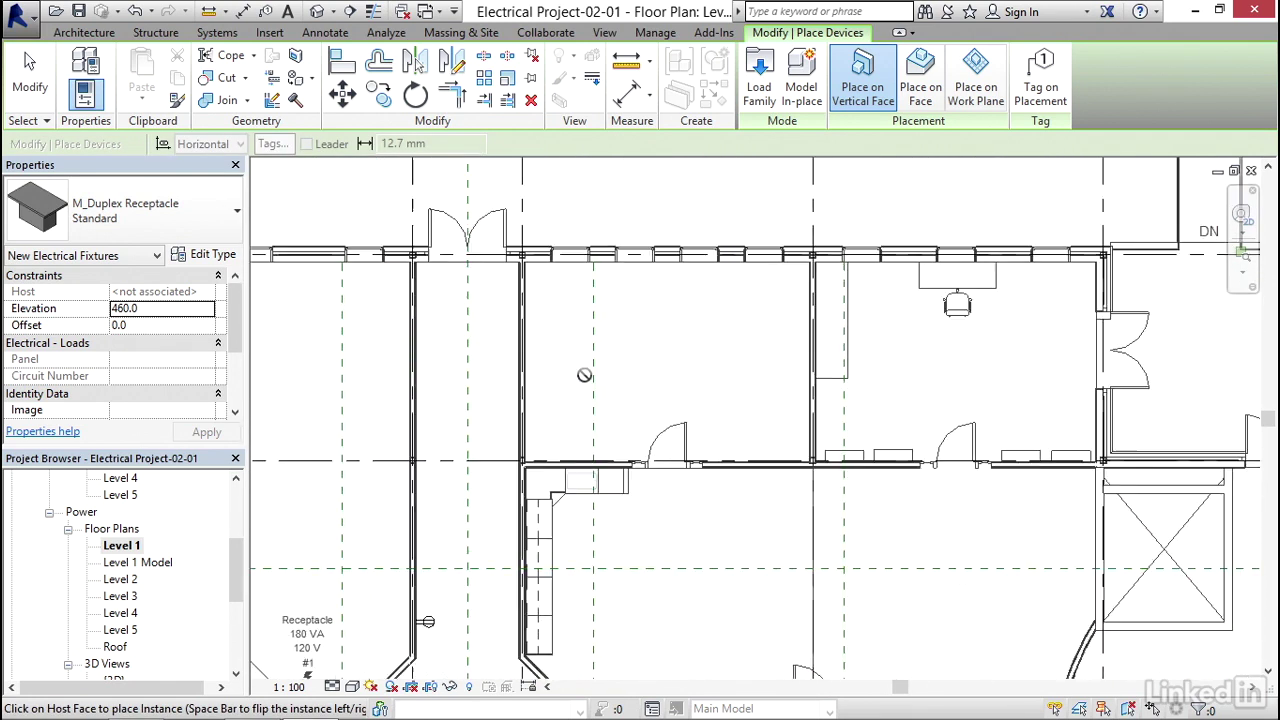
left_click(530, 354)
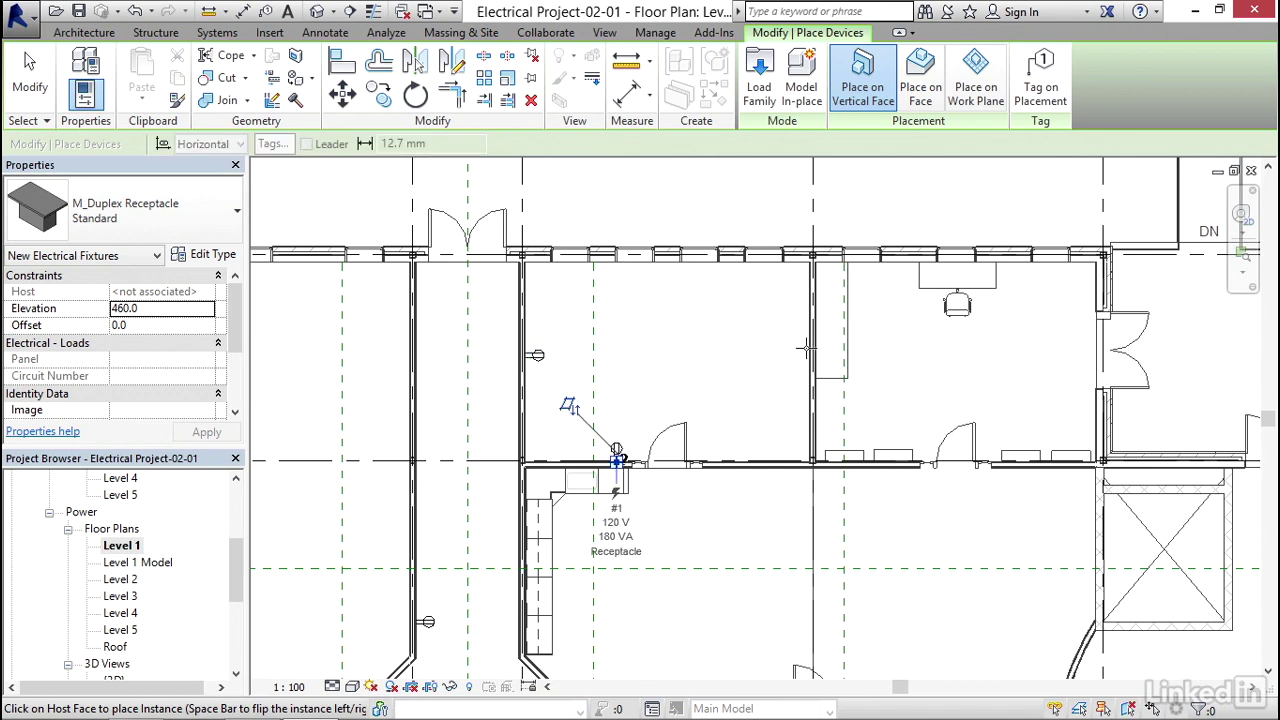
middle_click_drag(858, 386, 619, 389)
scroll(619, 389, "down", 1)
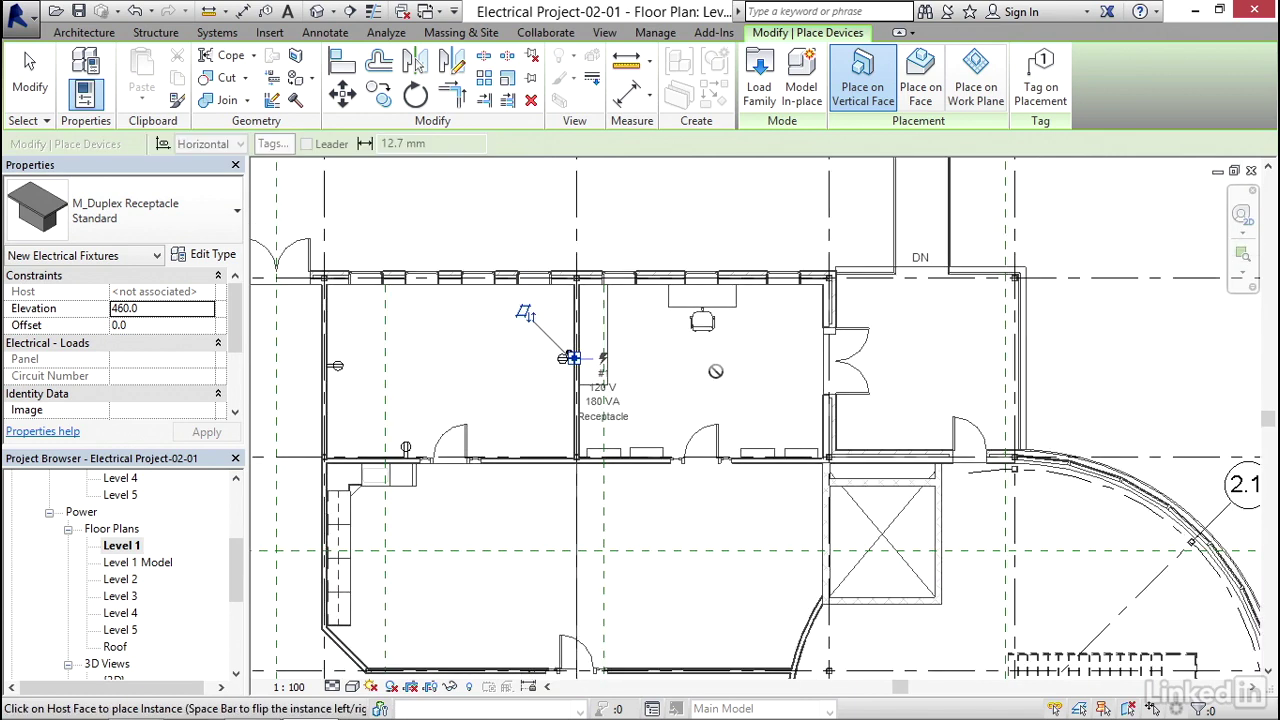
scroll(572, 357, "up", 2)
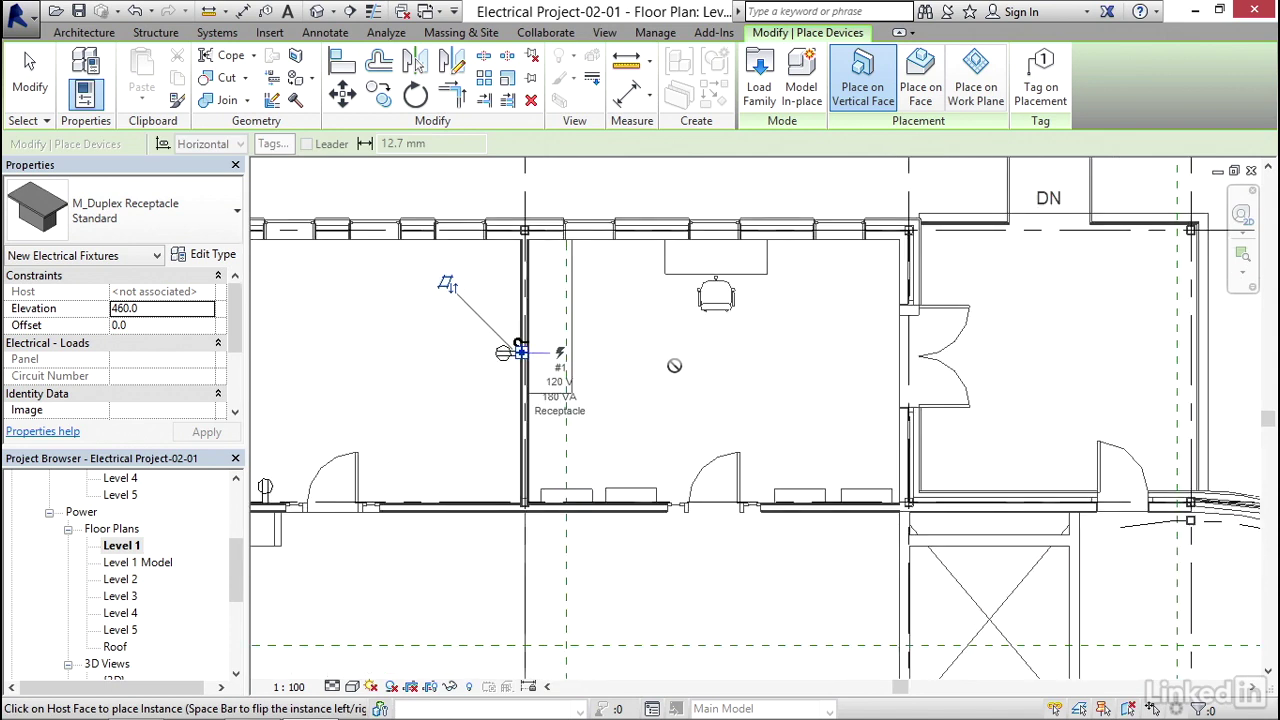
scroll(497, 348, "up", 1)
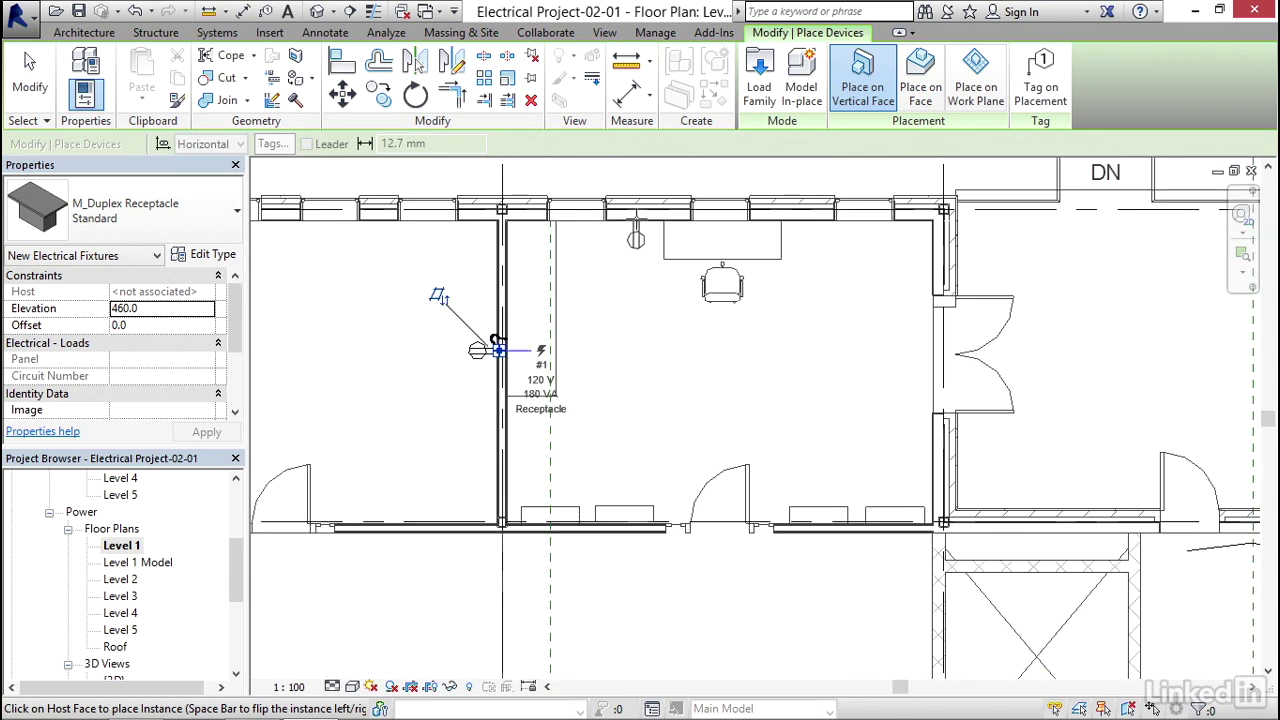
left_click(496, 341)
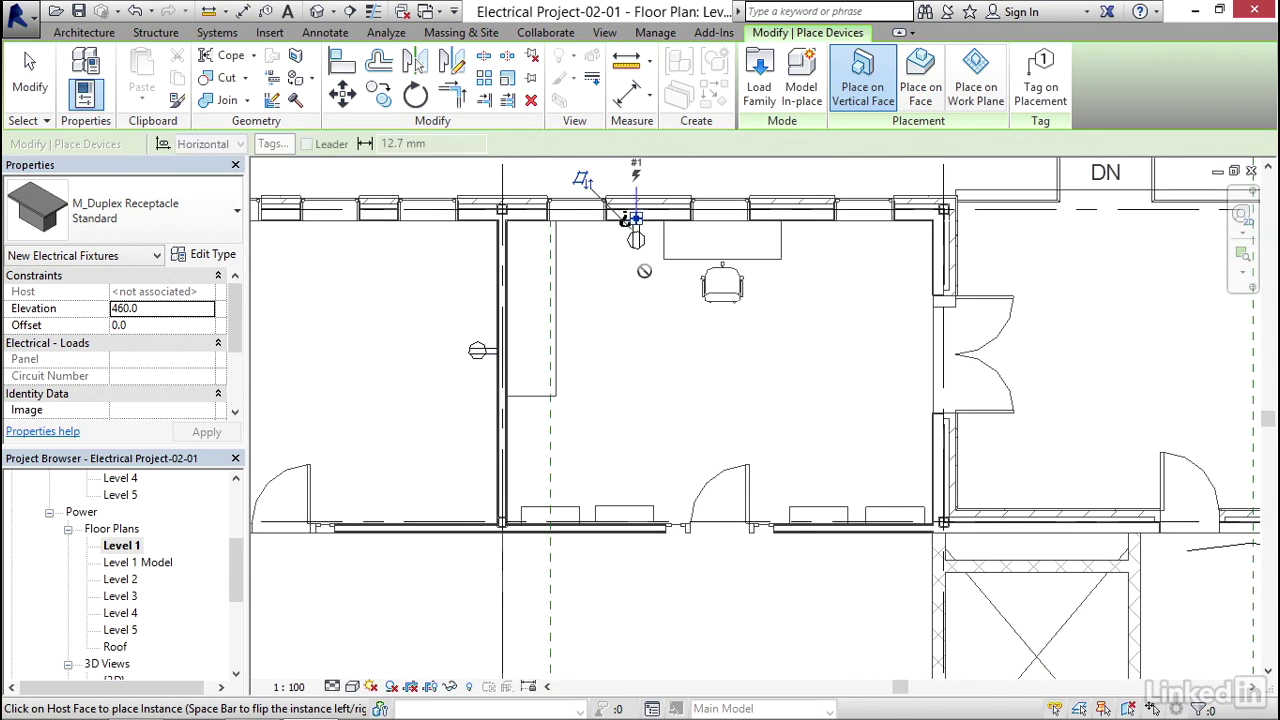
Place a GFCI duplex receptacle at 1219 elevation on the room's left wall, flipped to face inward.
left_click(236, 217)
left_click(85, 335)
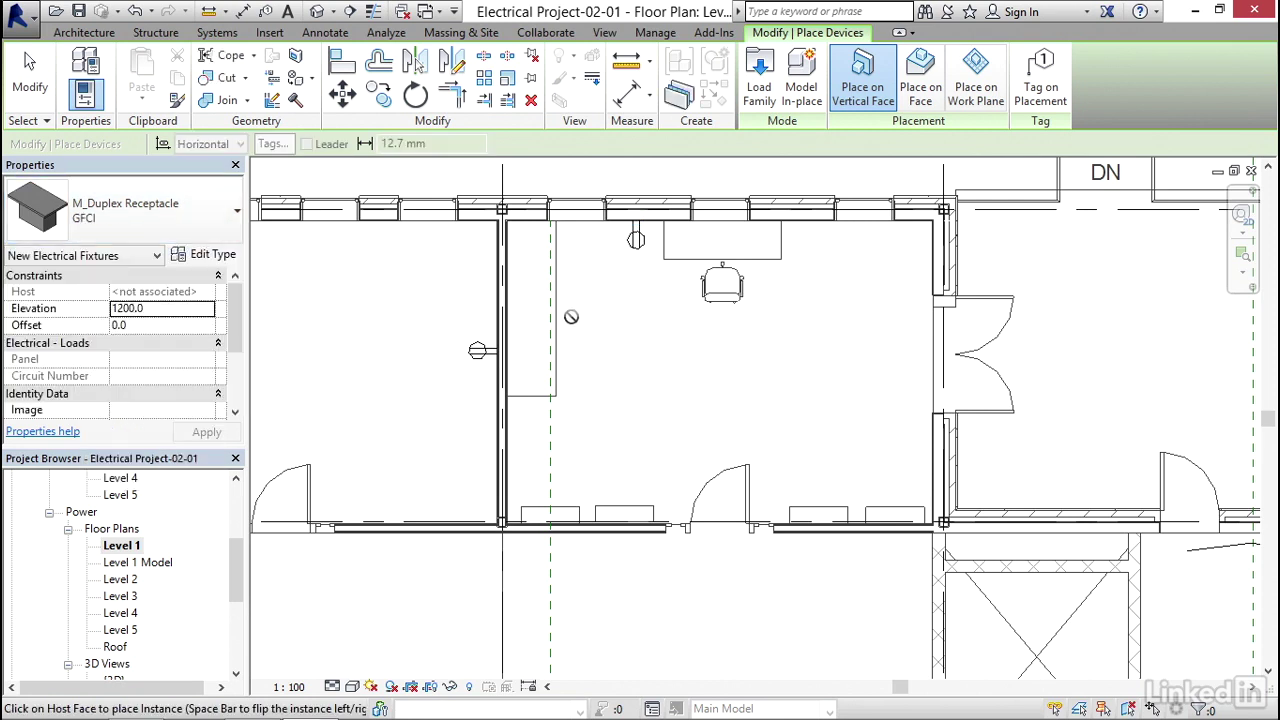
left_click(166, 310)
type("121")
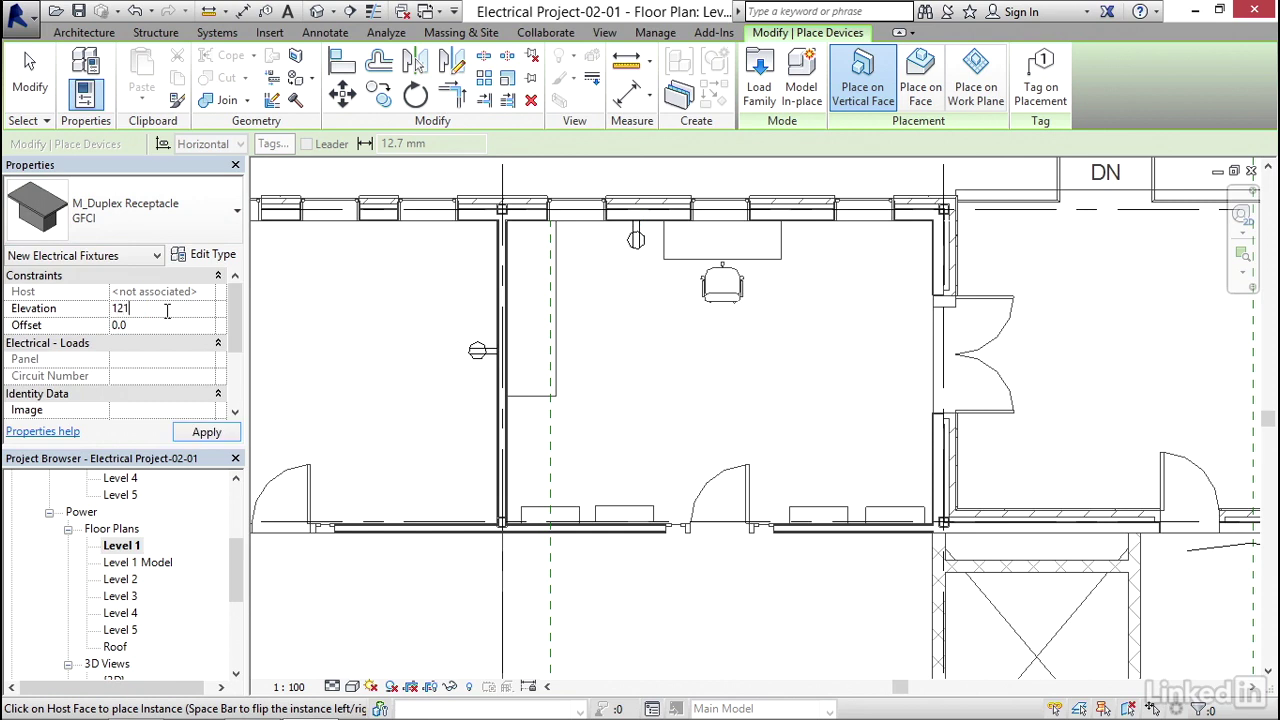
type("9")
key("Return")
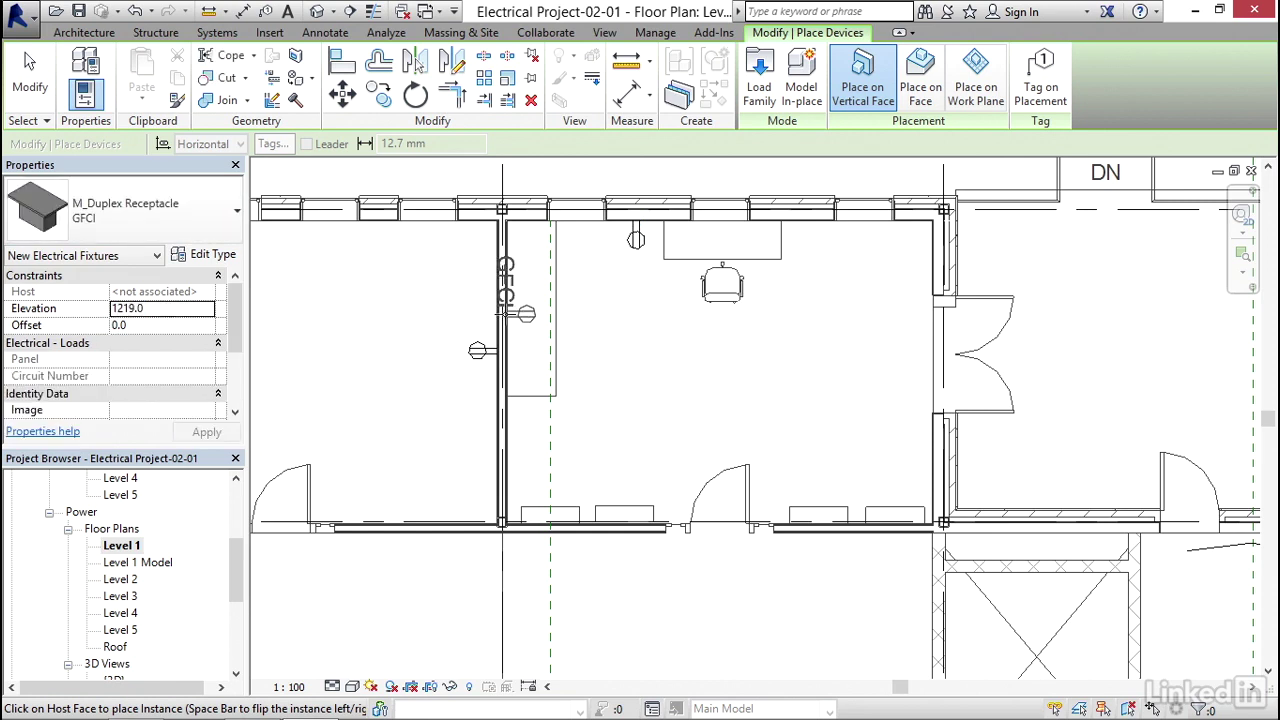
key("space")
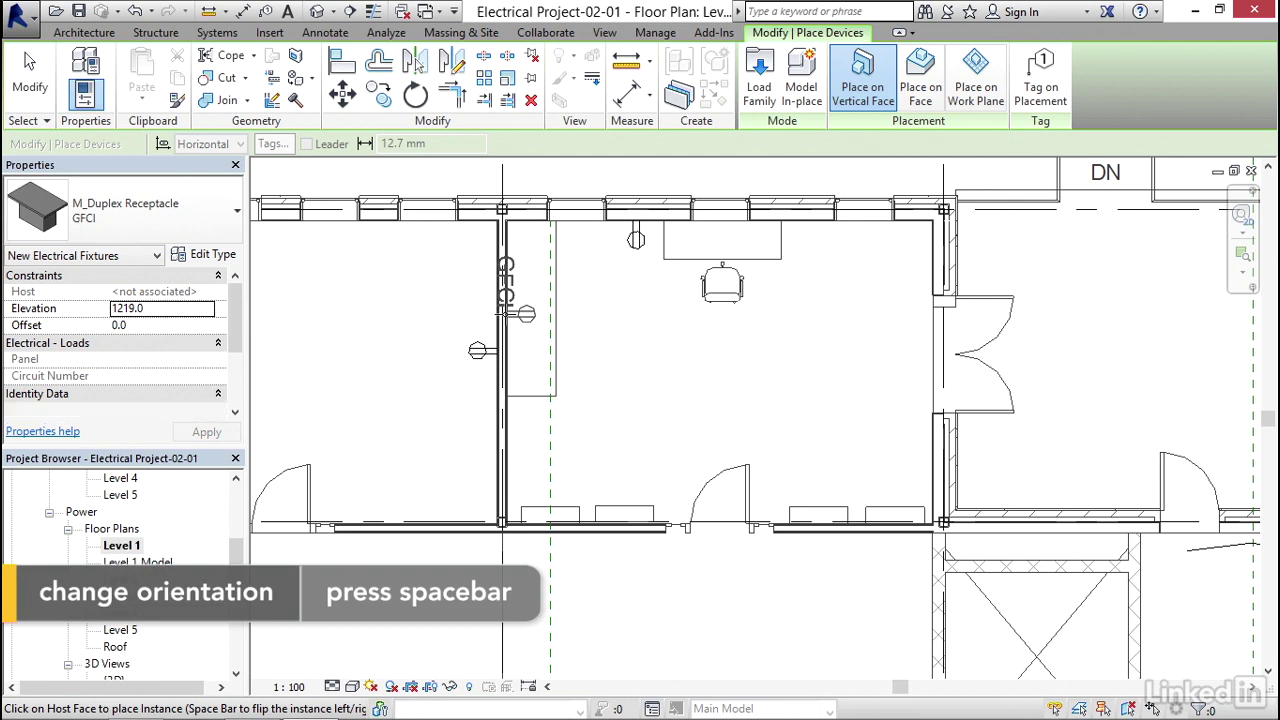
left_click(504, 313)
key("Escape")
key("Escape")
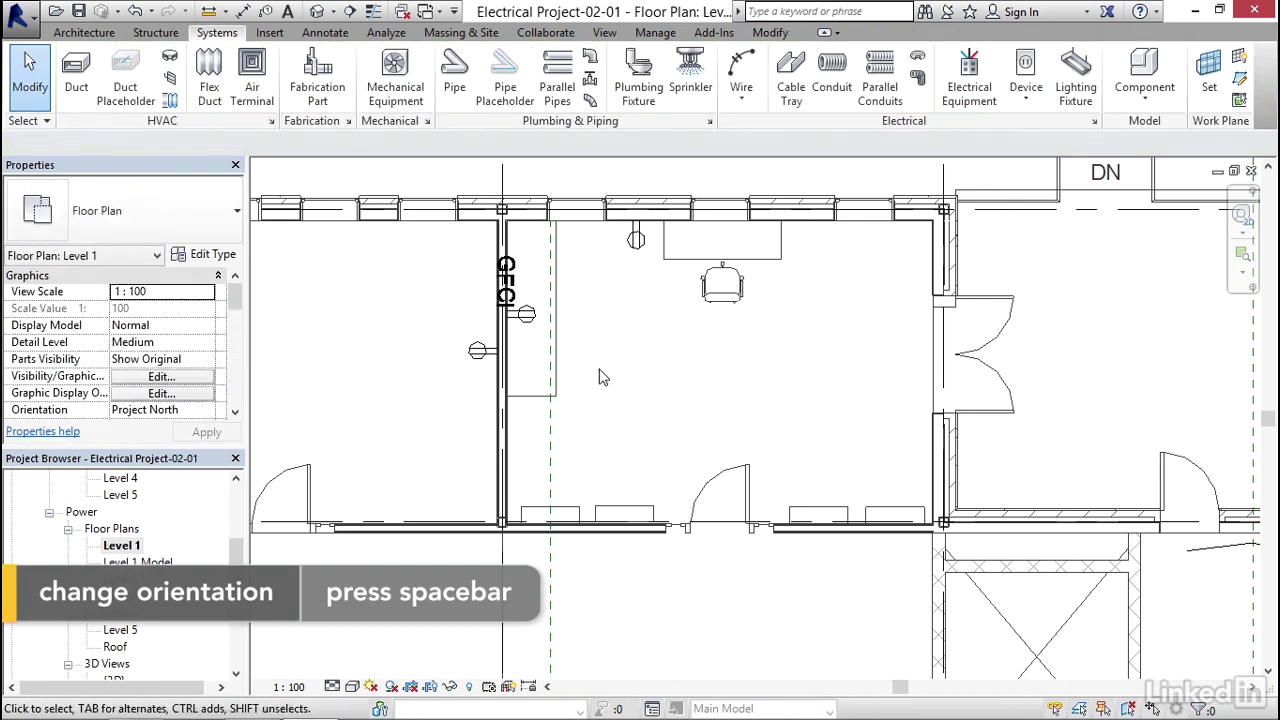
scroll(600, 380, "down", 2)
scroll(595, 388, "down", 2)
scroll(585, 398, "down", 2)
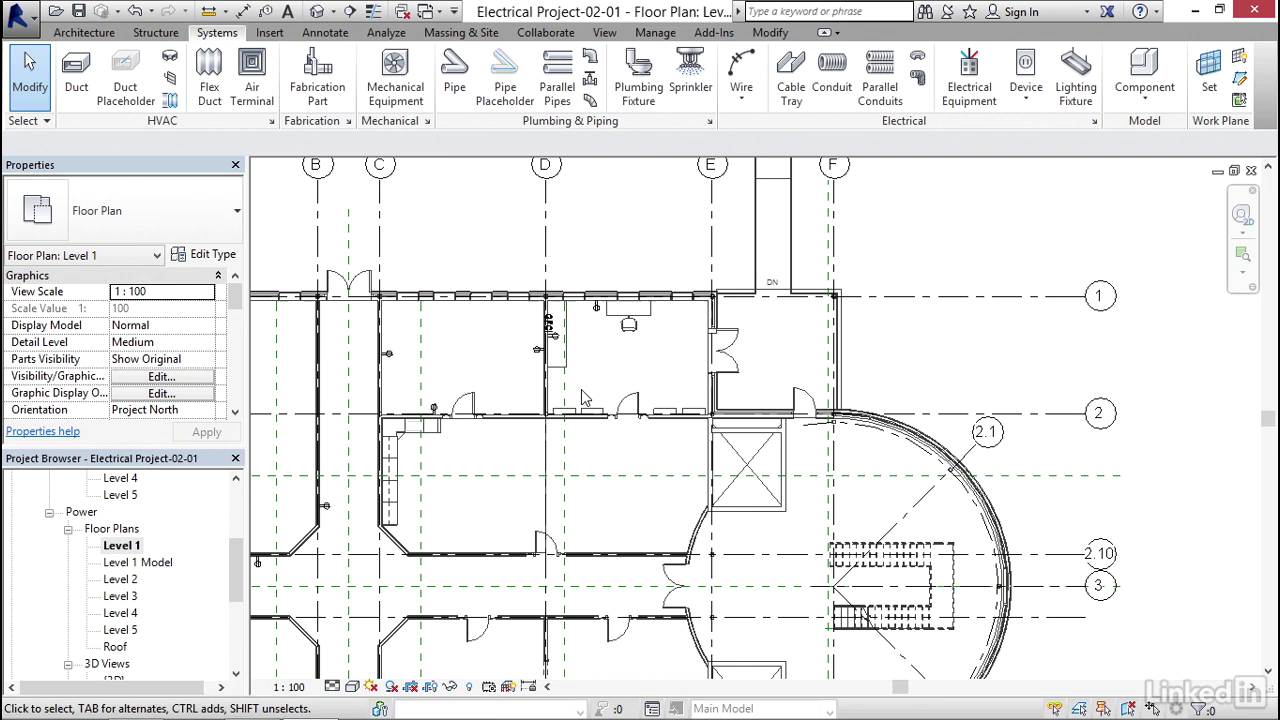
middle_click_drag(585, 398, 590, 490)
scroll(590, 490, "down", 2)
middle_click_drag(680, 421, 770, 370)
scroll(600, 330, "up", 3)
mouse_move(600, 330)
middle_mouse_down()
mouse_move(416, 250)
mouse_move(386, 222)
middle_mouse_up()
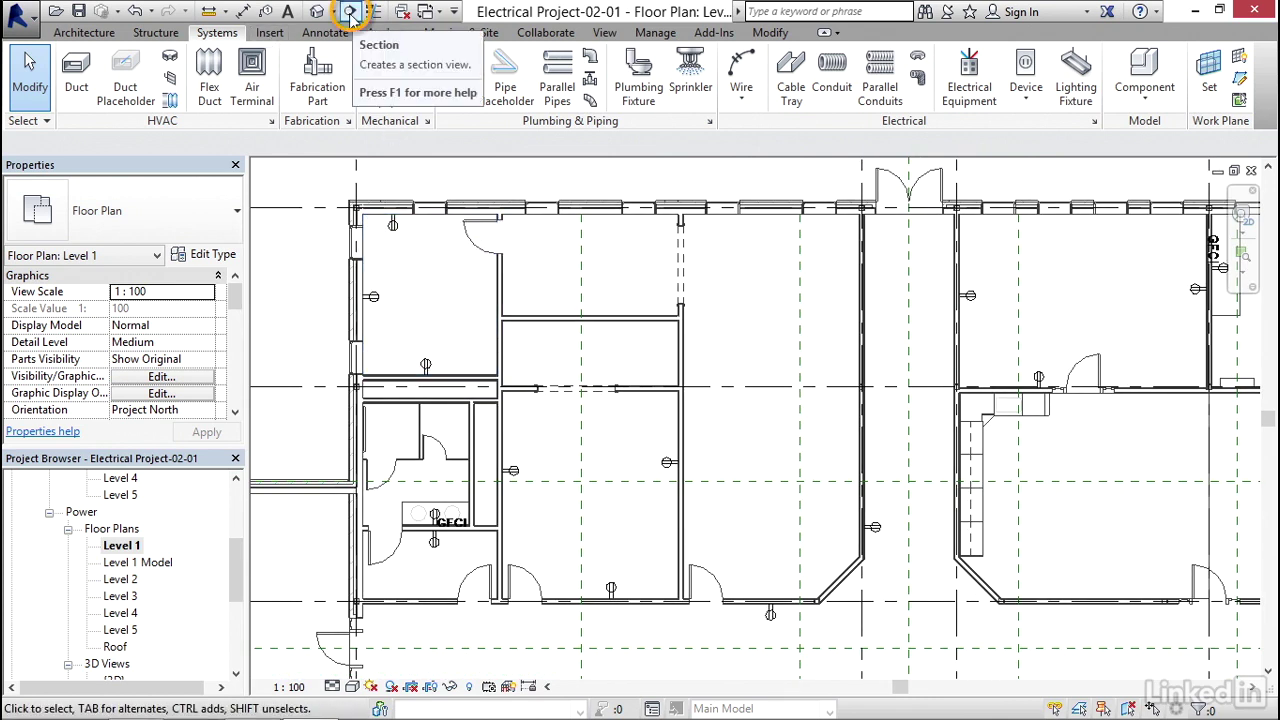
Draw a vertical building section through the west-wing office and GFCI washroom.
left_click(350, 12)
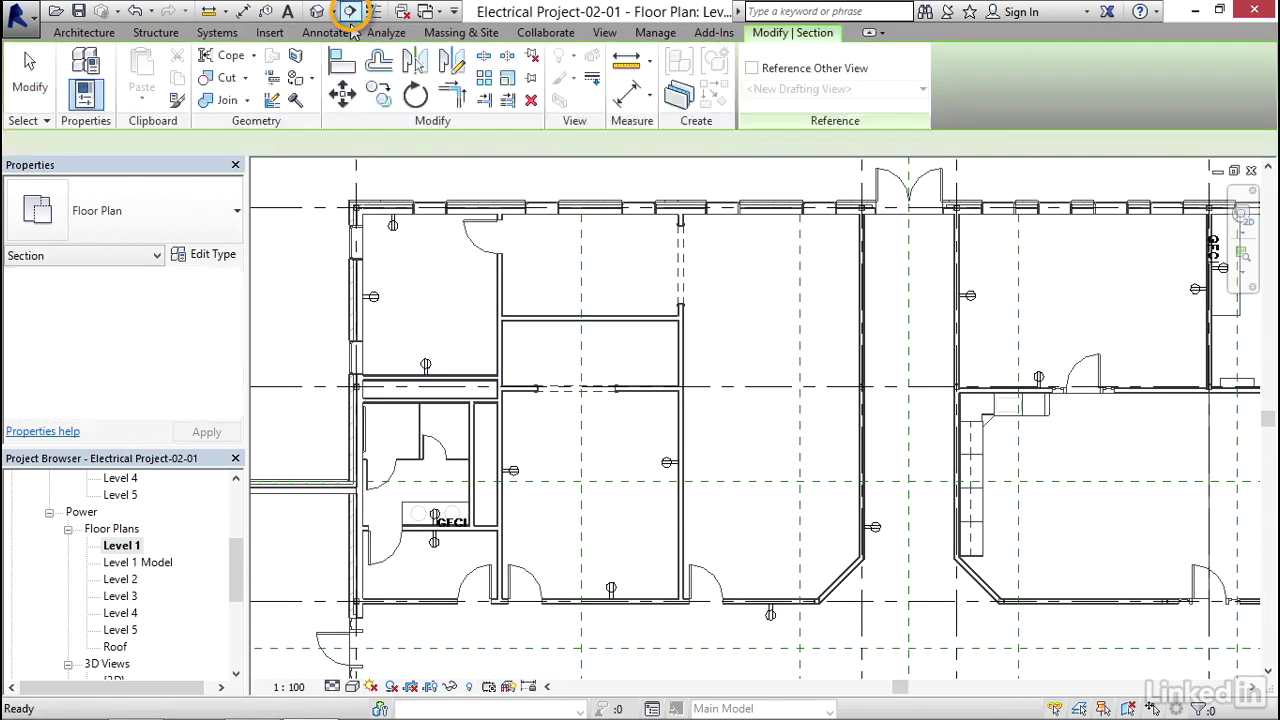
left_click(456, 182)
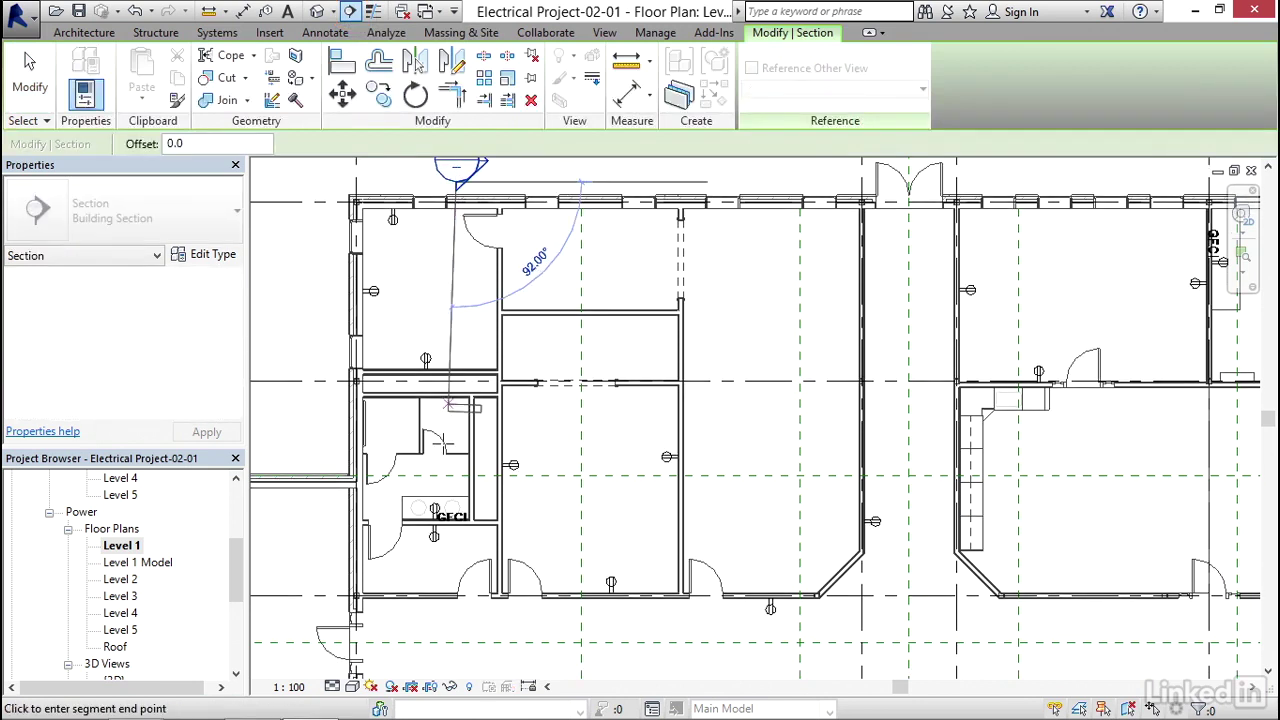
middle_click_drag(456, 620, 456, 475)
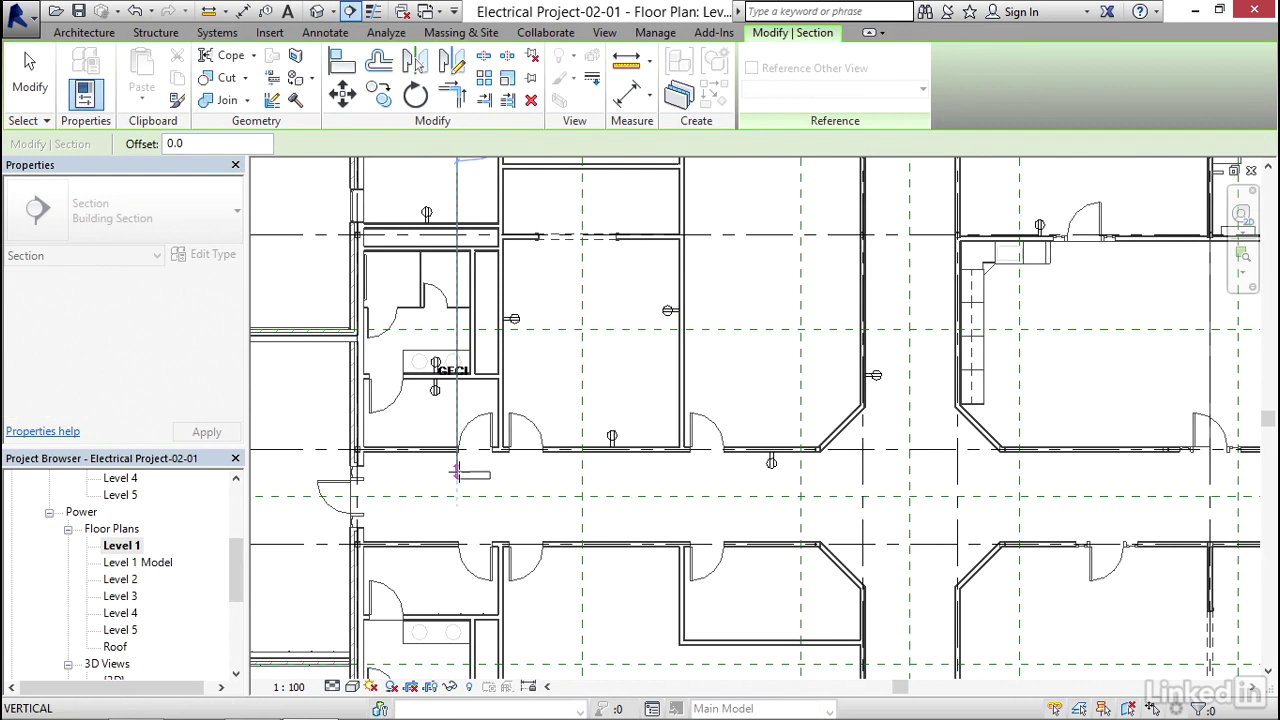
left_click(460, 478)
scroll(460, 478, "down", 2)
middle_click_drag(540, 229, 540, 313)
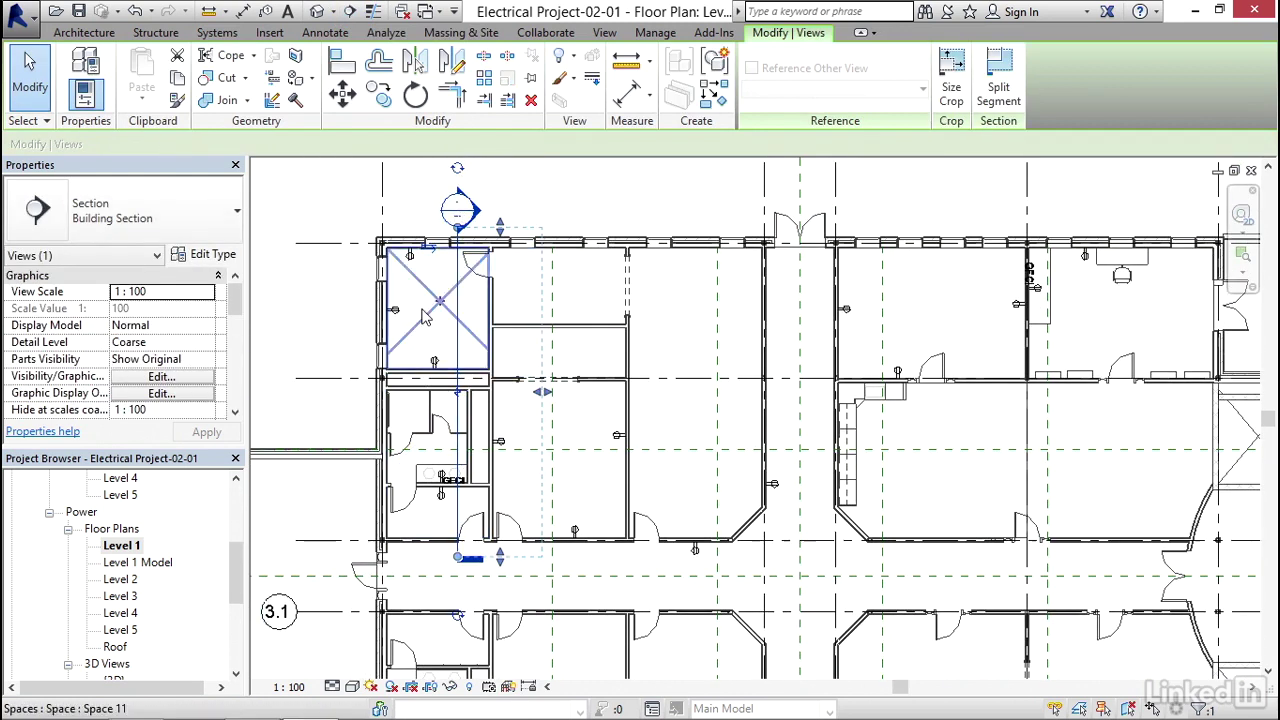
scroll(422, 313, "up", 3)
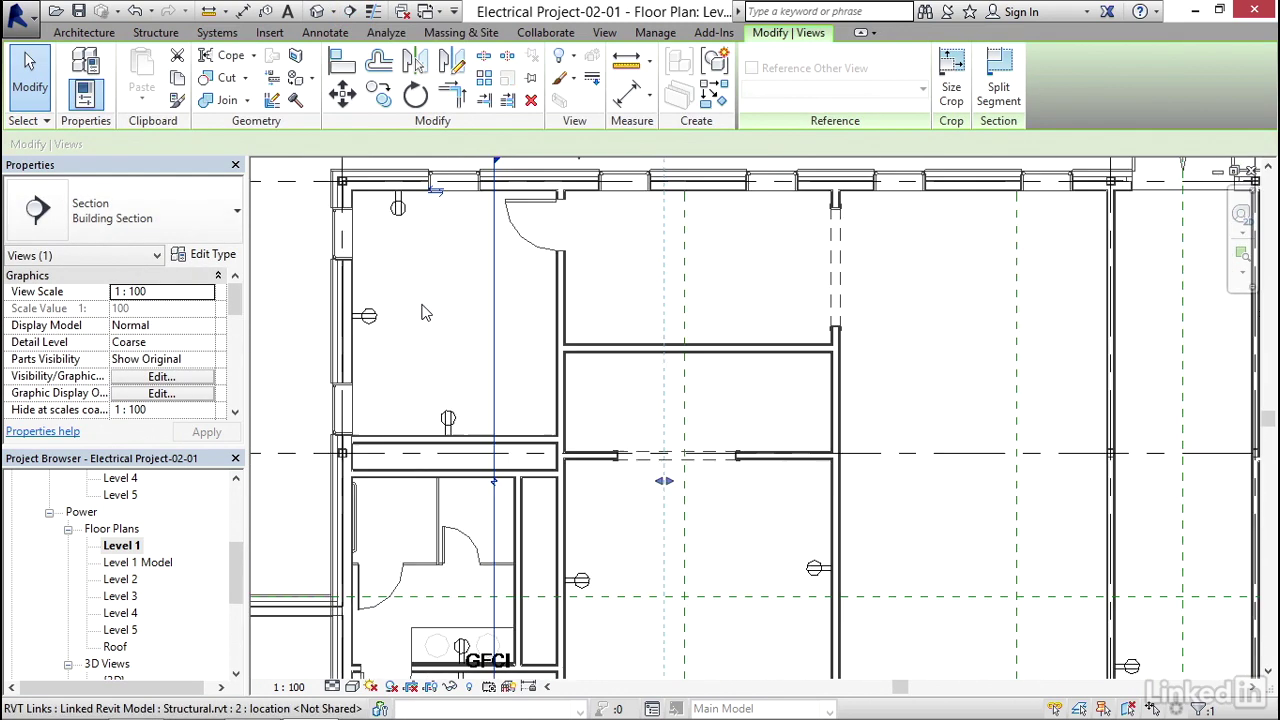
Flip the section's viewing direction to the opposite side and deselect it.
left_click(440, 200)
scroll(350, 316, "down", 2)
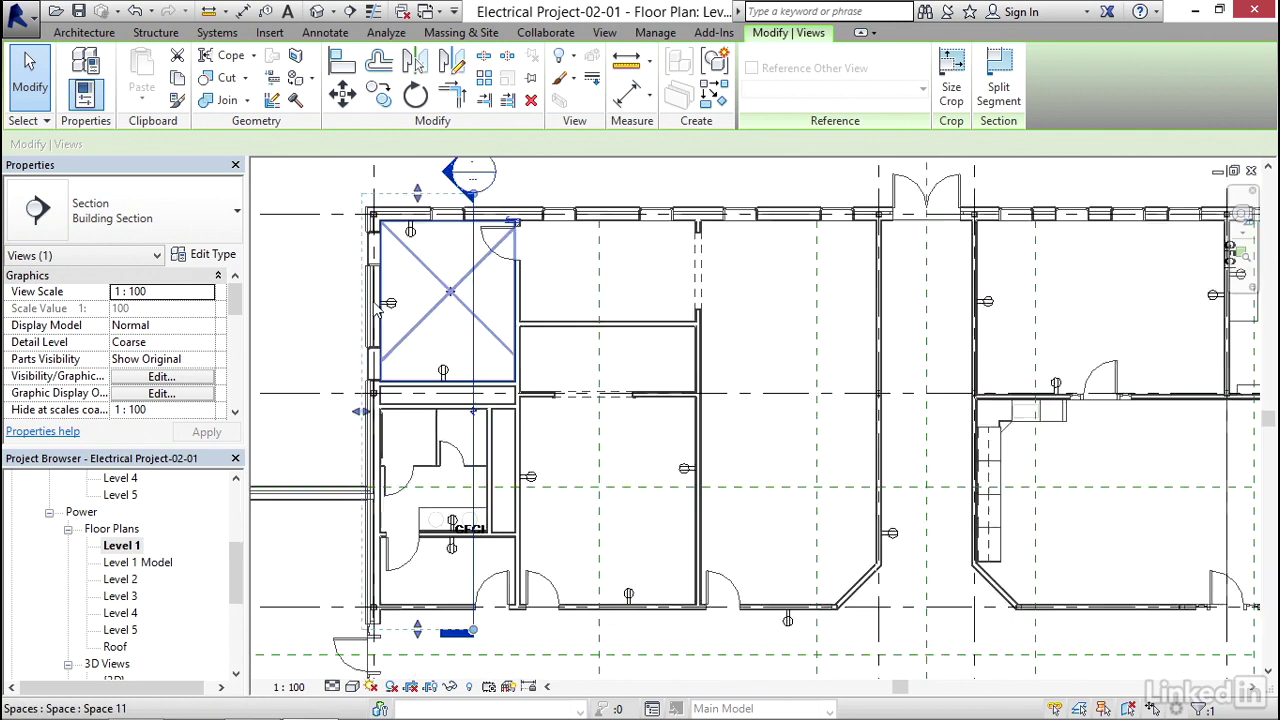
scroll(350, 316, "down", 1)
key("Escape")
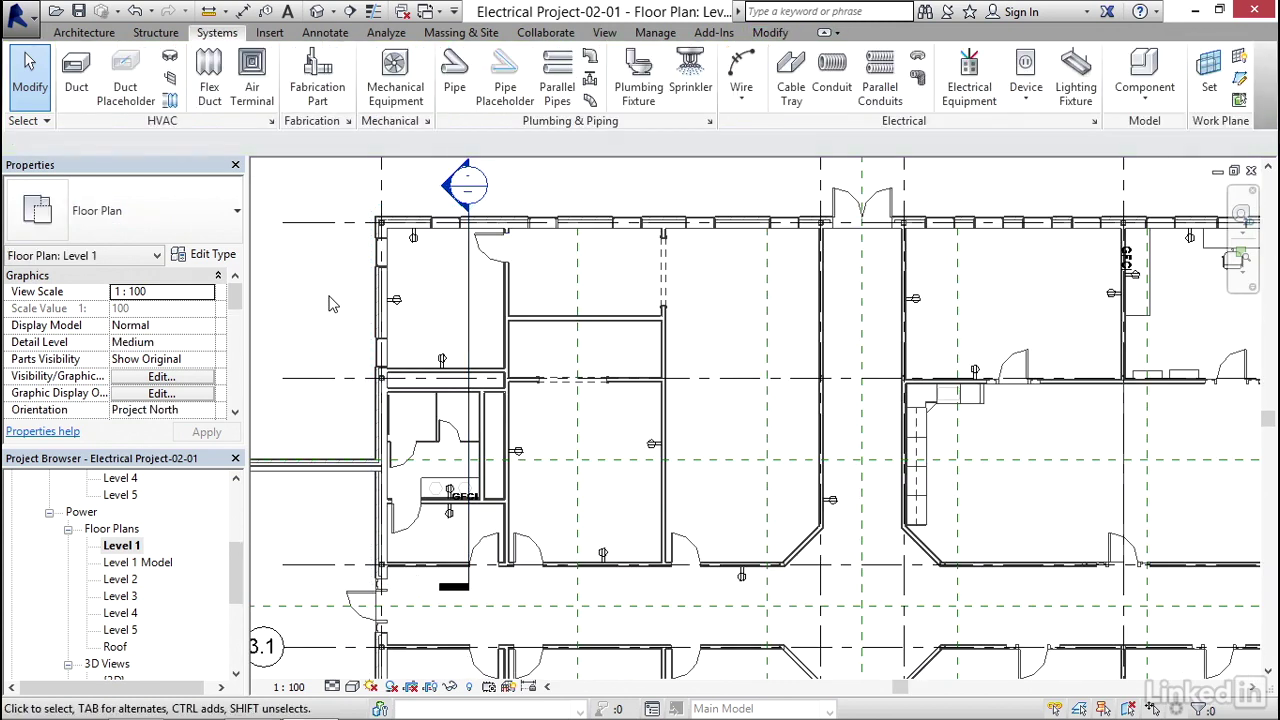
Open Section 1 and pan around Level 1 to inspect the receptacles' mounted heights.
double_click(469, 190)
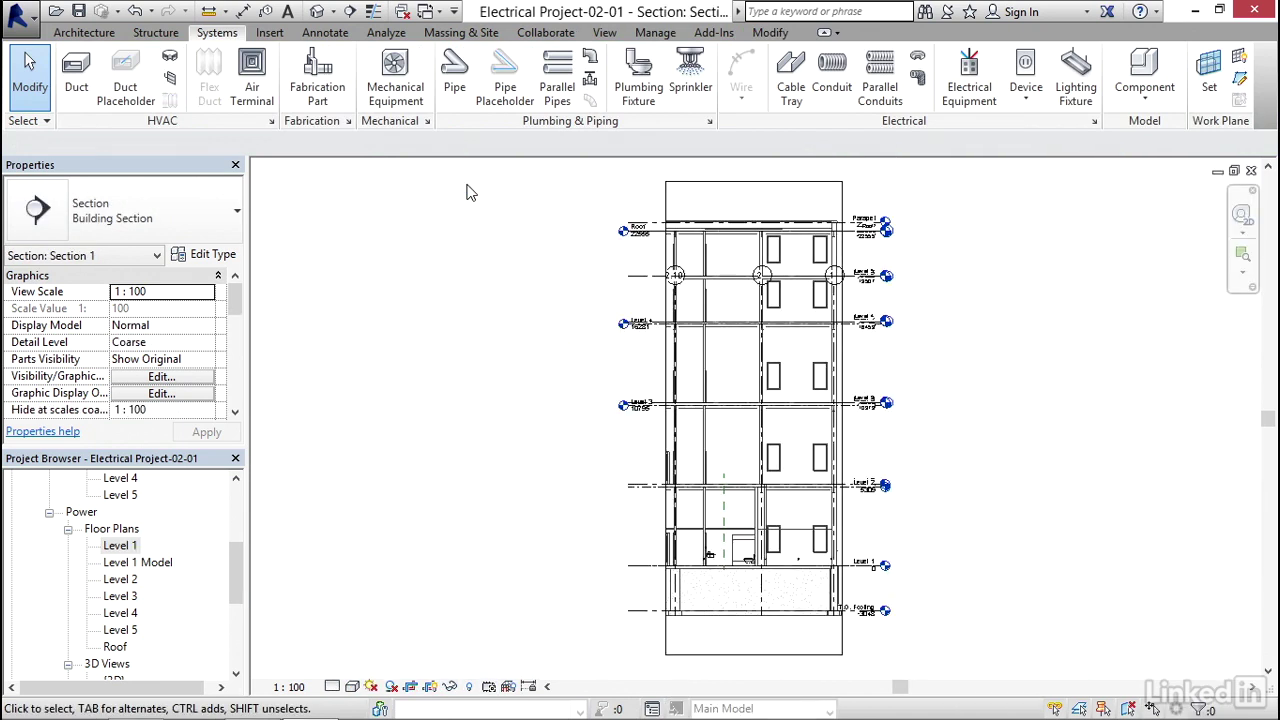
scroll(616, 432, "up", 1)
middle_click_drag(616, 432, 428, 357)
scroll(543, 508, "up", 3)
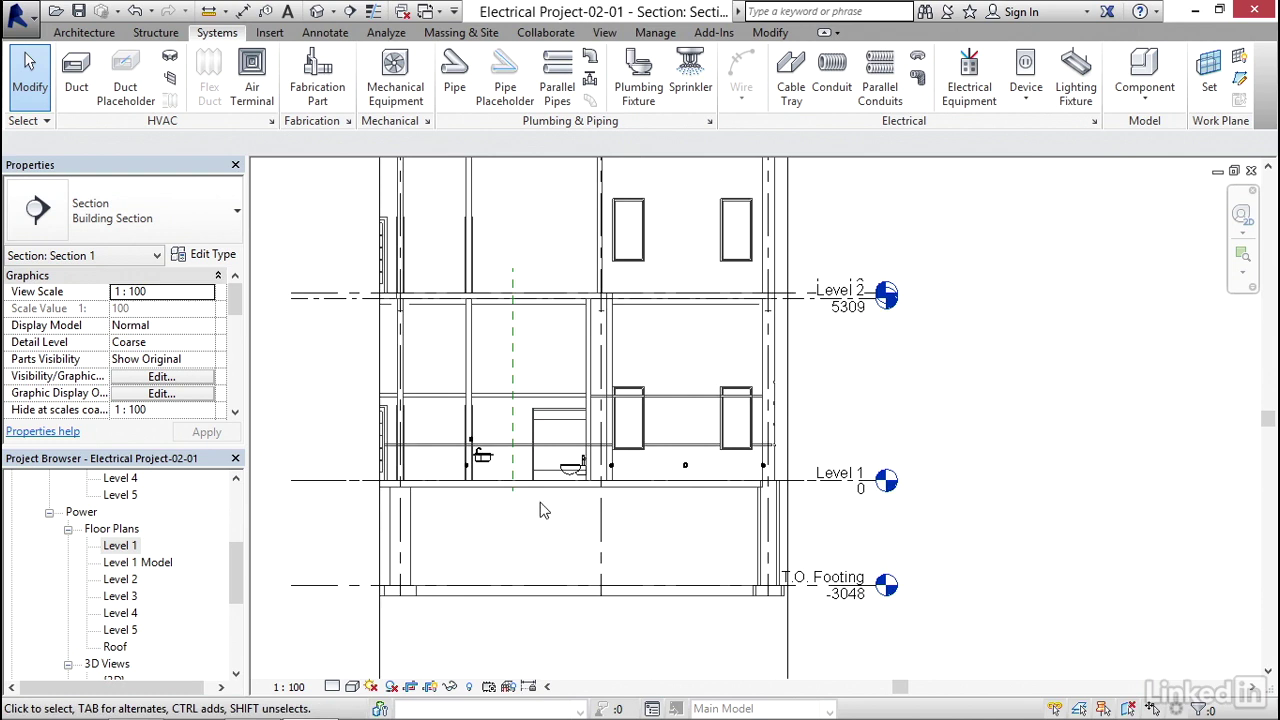
scroll(453, 440, "up", 4)
scroll(453, 440, "up", 2)
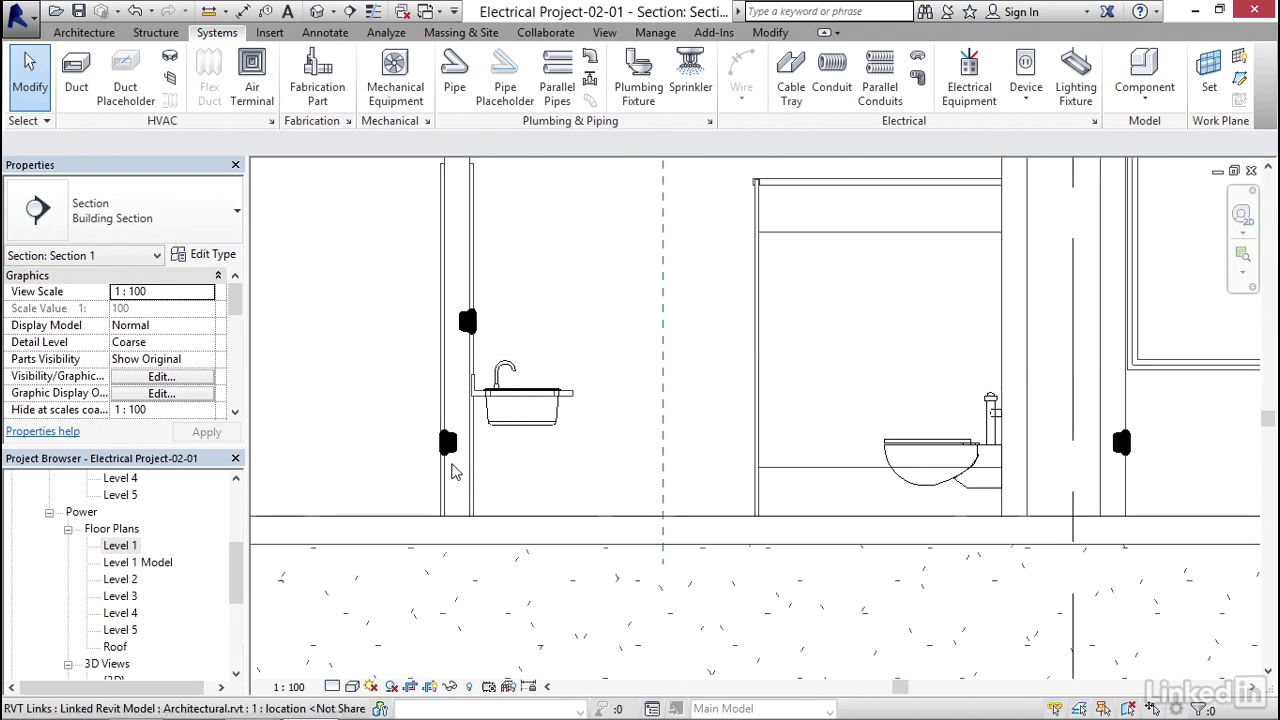
middle_click_drag(474, 455, 386, 437)
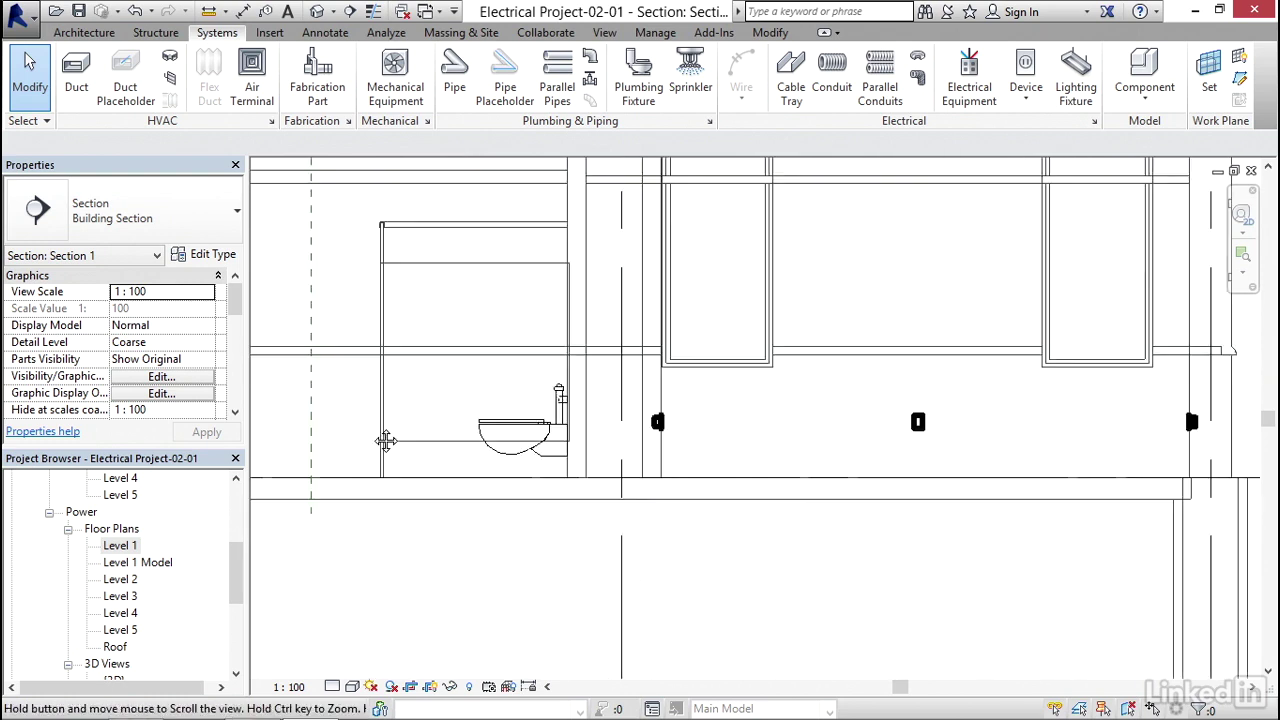
scroll(952, 428, "down", 10)
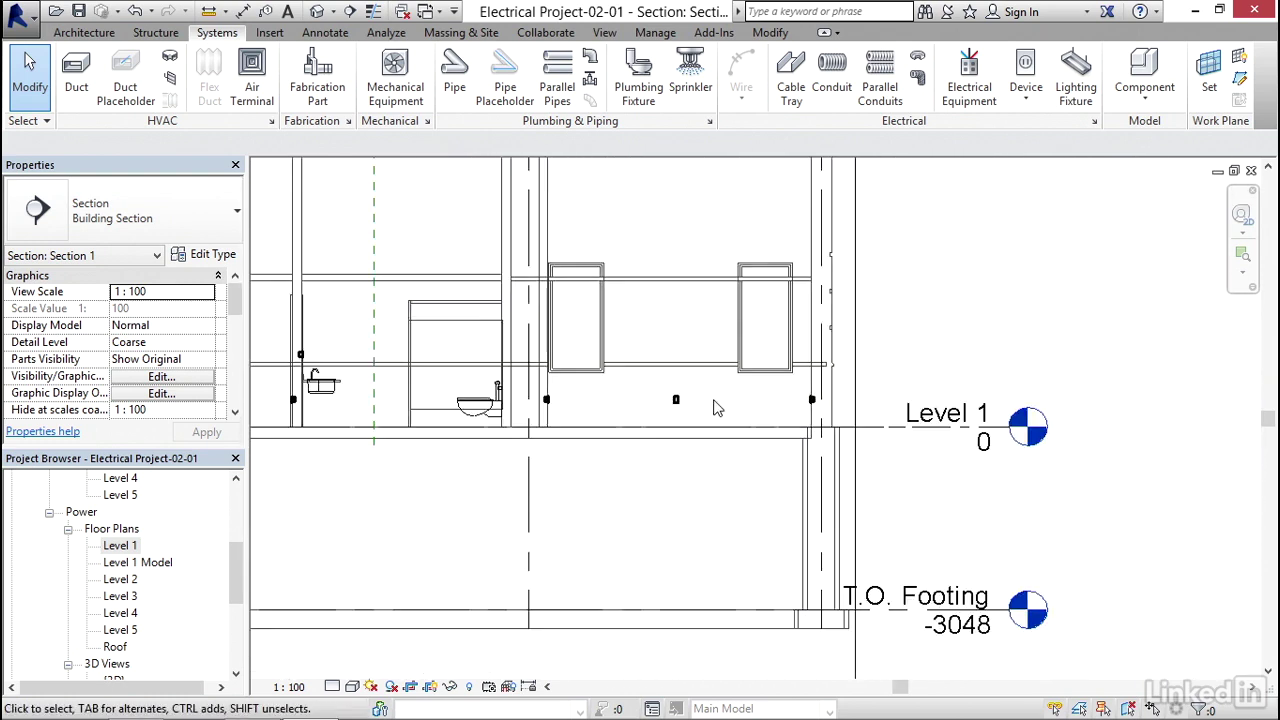
middle_click_drag(628, 386, 478, 437)
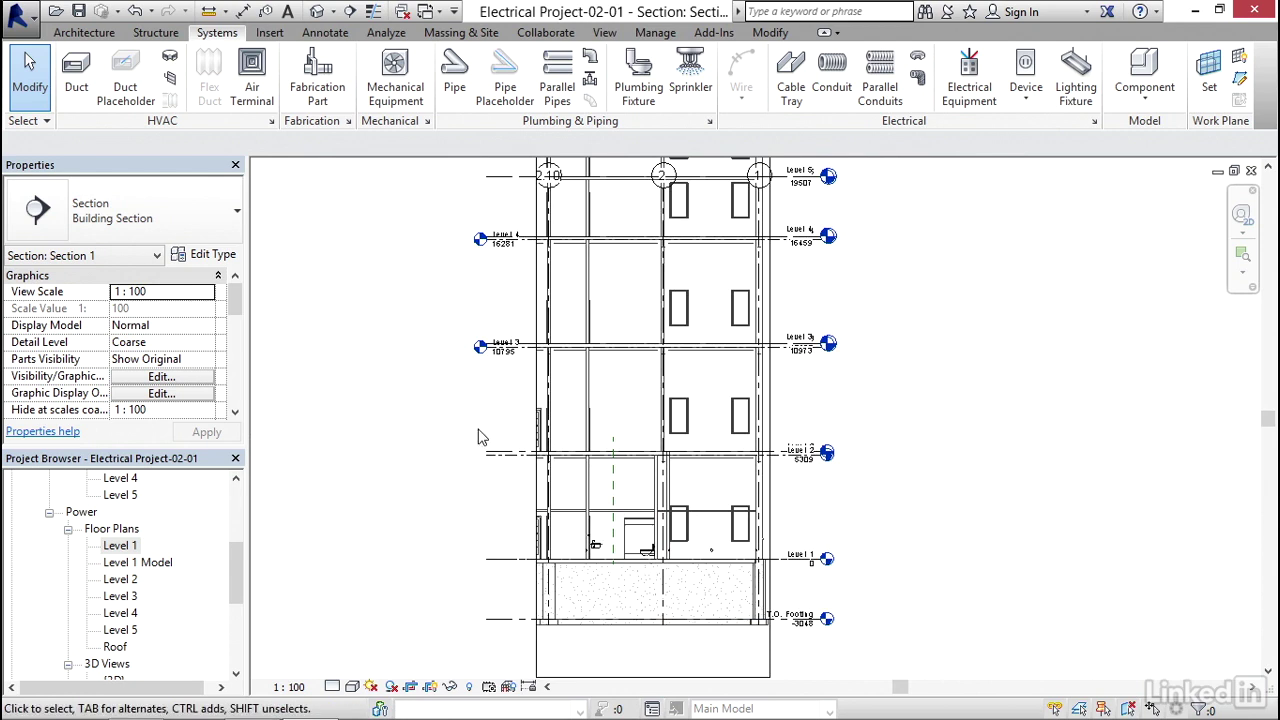
Reopen the Level 1 power floor plan and frame the office rooms.
double_click(120, 546)
middle_click_drag(720, 460, 630, 373)
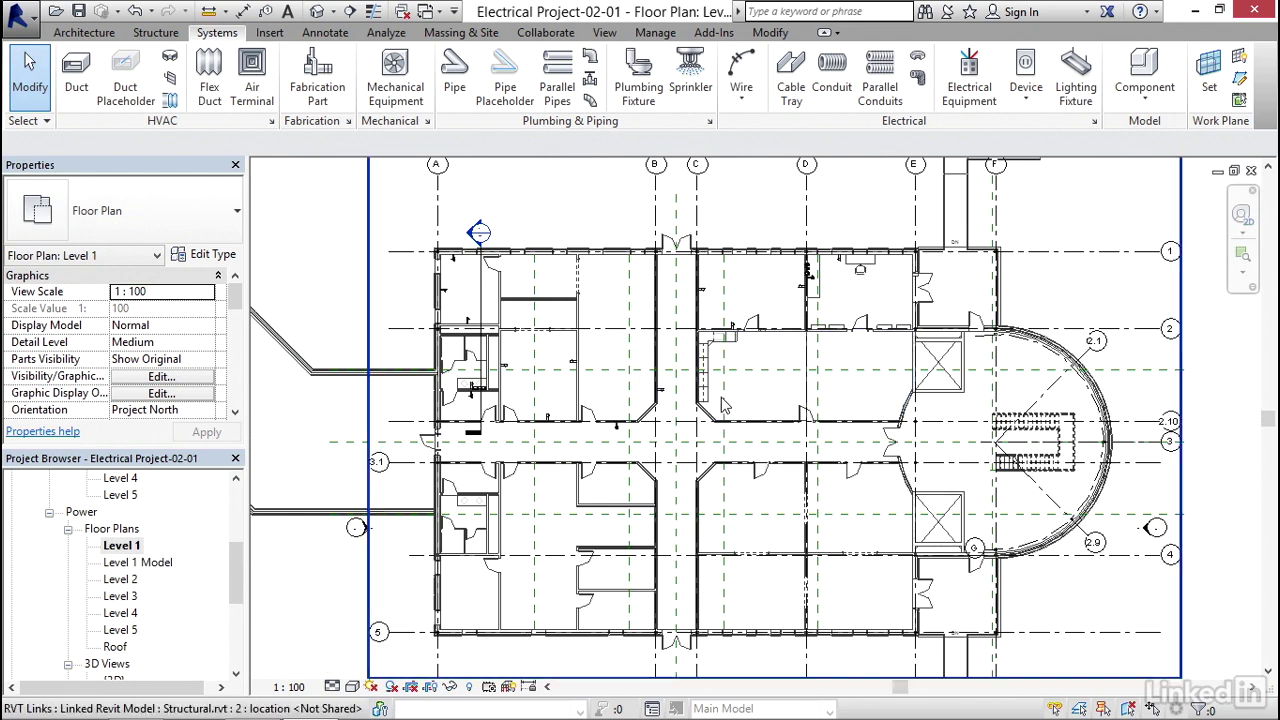
scroll(706, 287, "up", 5)
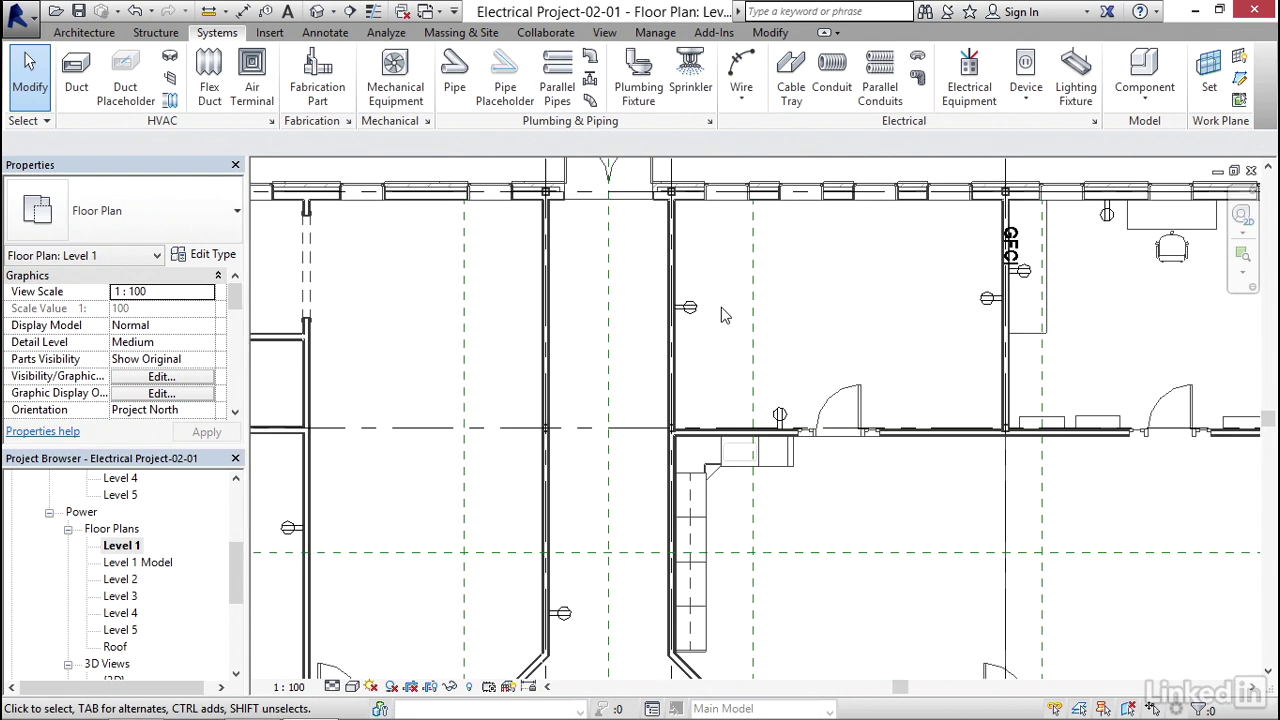
Place a GFCI duplex receptacle on a top office's exterior wall, then zoom to review.
left_click(1025, 72)
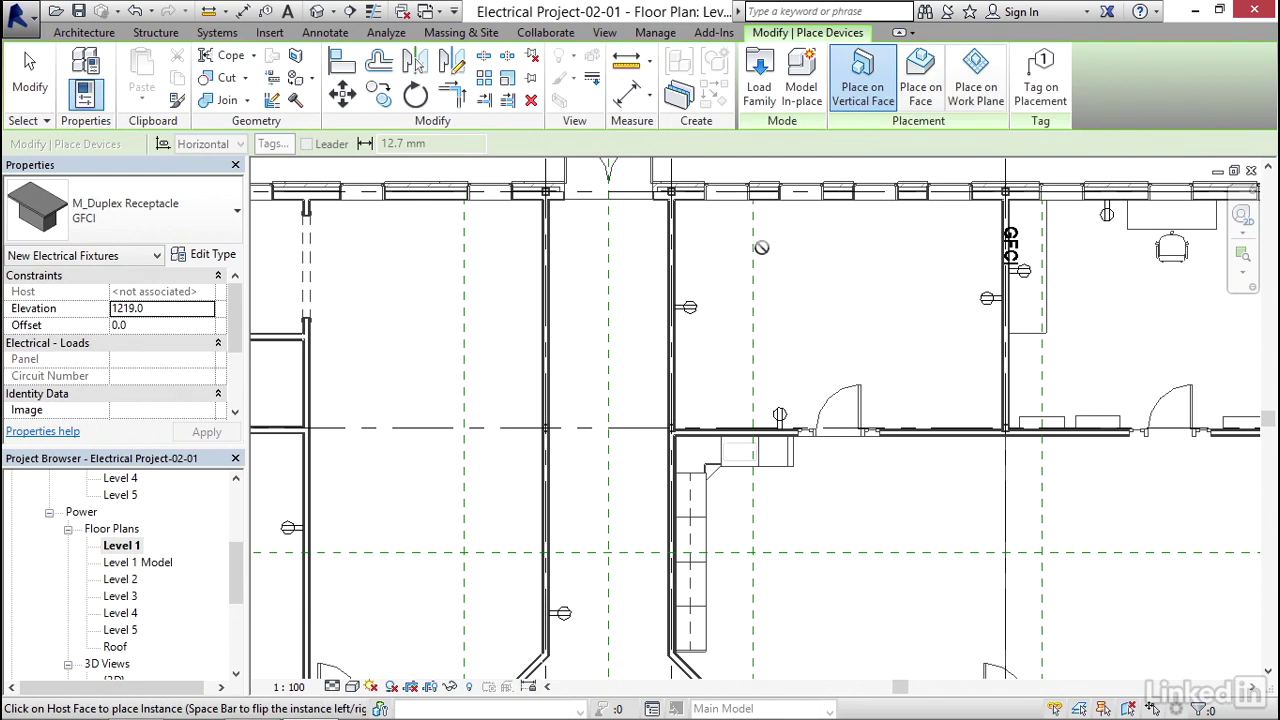
middle_click_drag(772, 280, 968, 290)
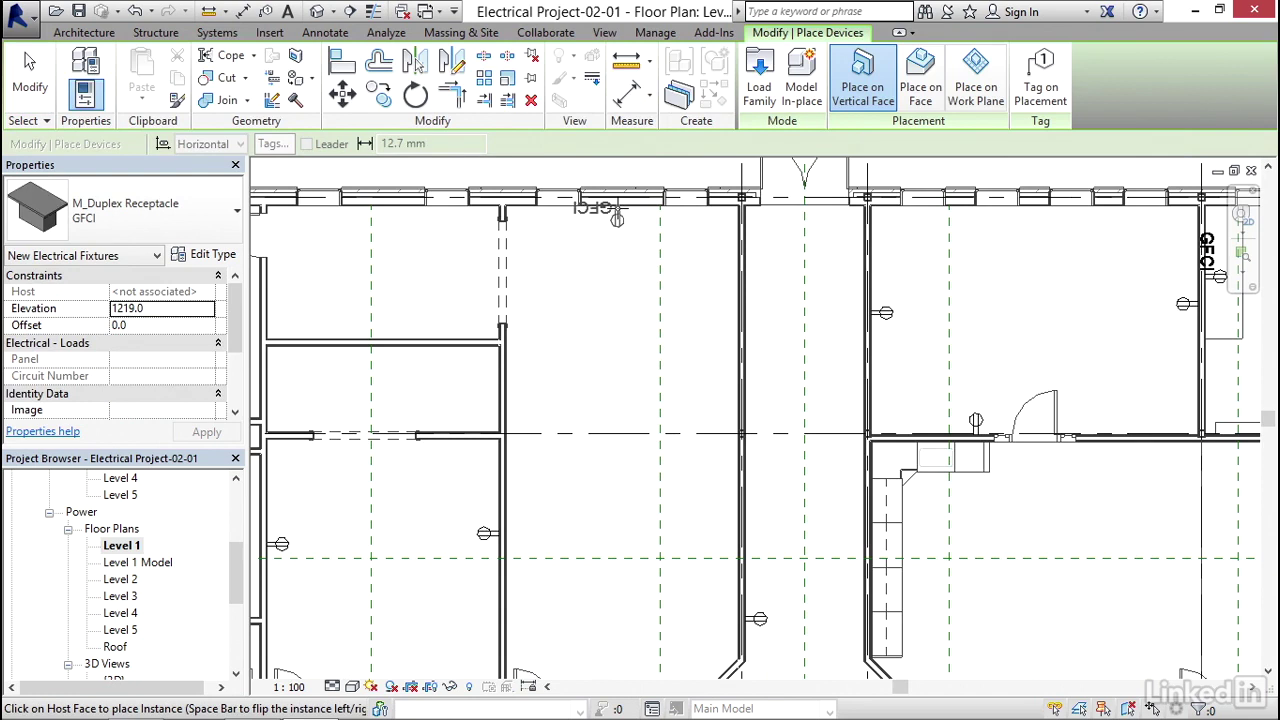
left_click(617, 218)
key("Escape")
key("Escape")
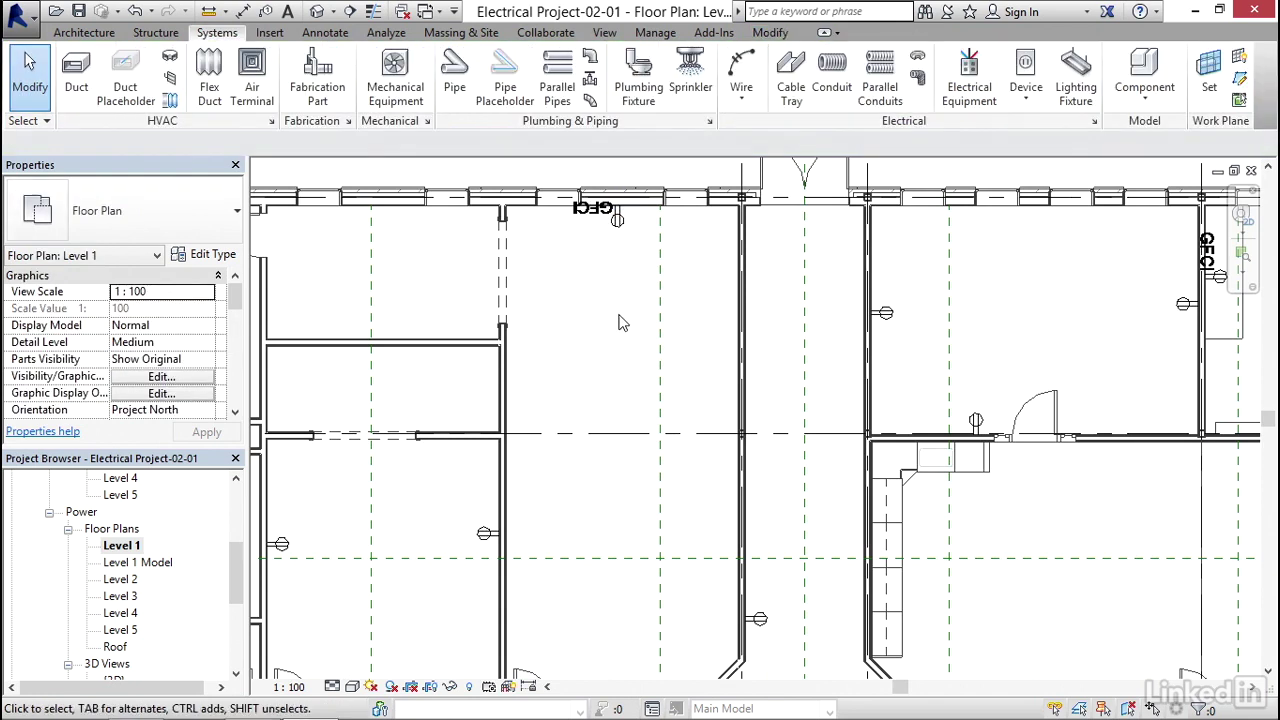
scroll(620, 318, "down", 3)
scroll(630, 350, "down", 2)
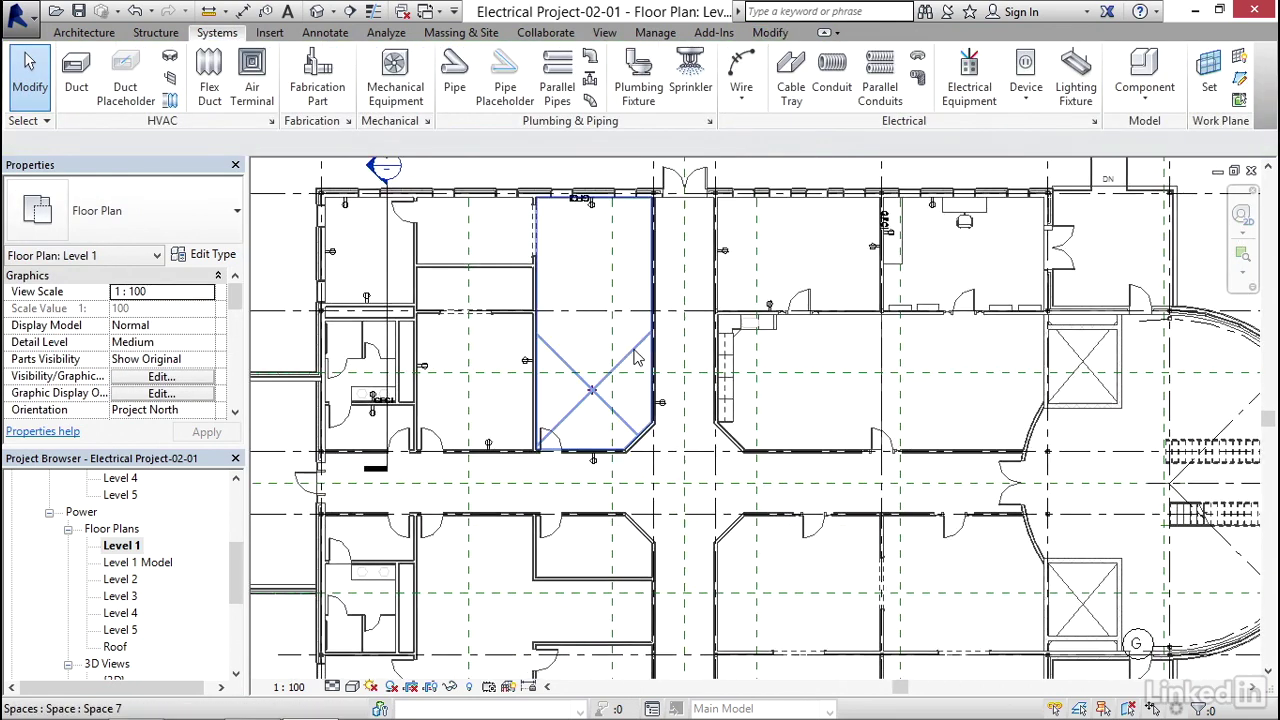
scroll(480, 440, "up", 2)
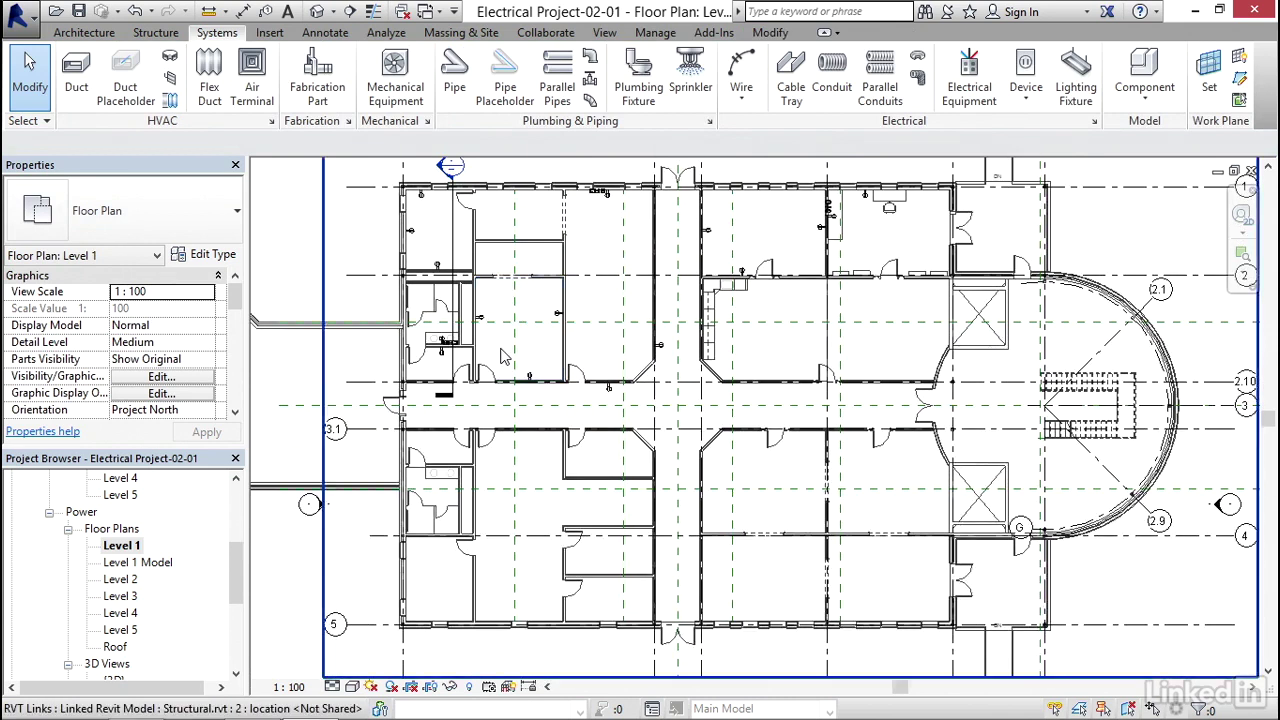
scroll(493, 288, "down", 1)
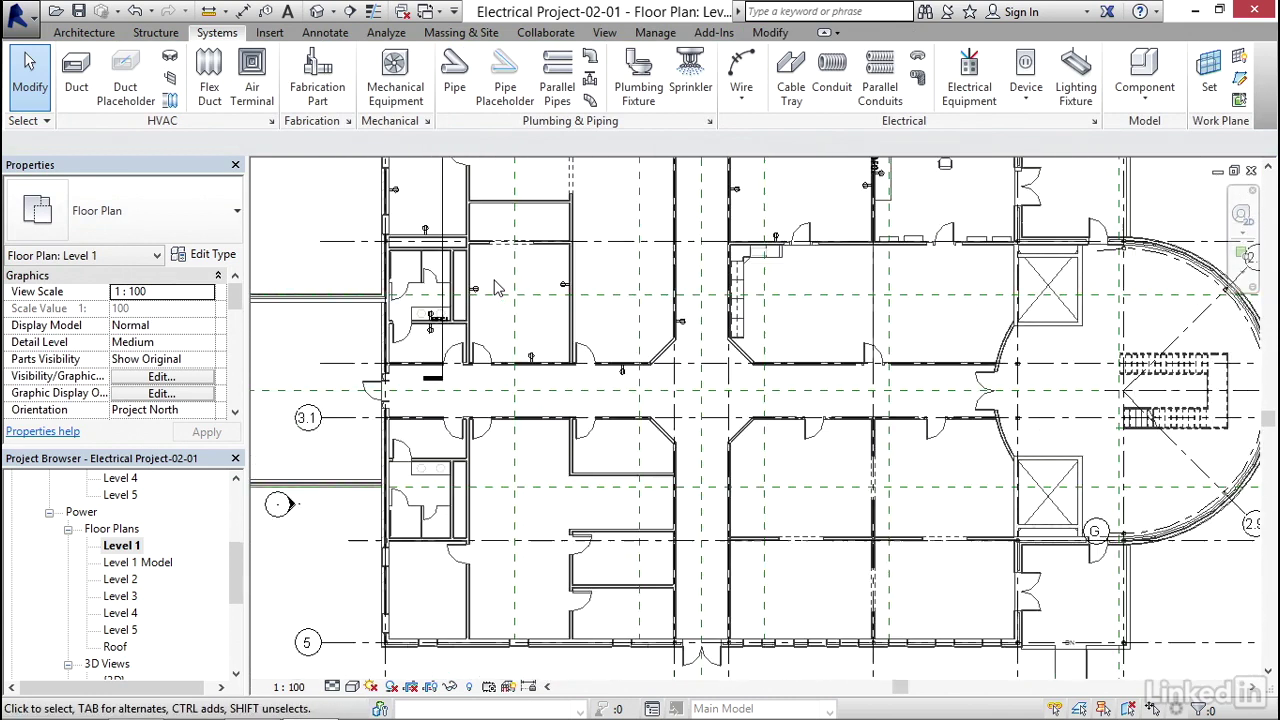